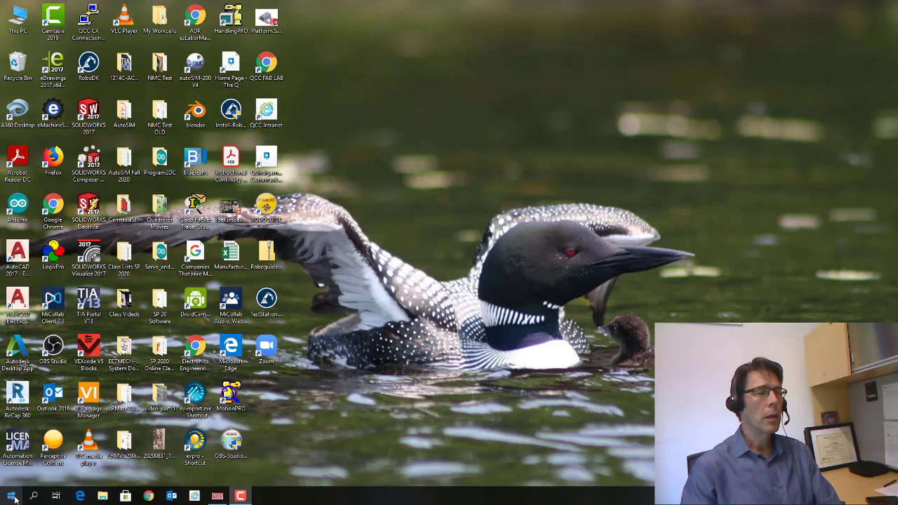
Step: Launch autoSIM-200 V4 from the SMC program group and accept the education licence notice
left_click(11, 496)
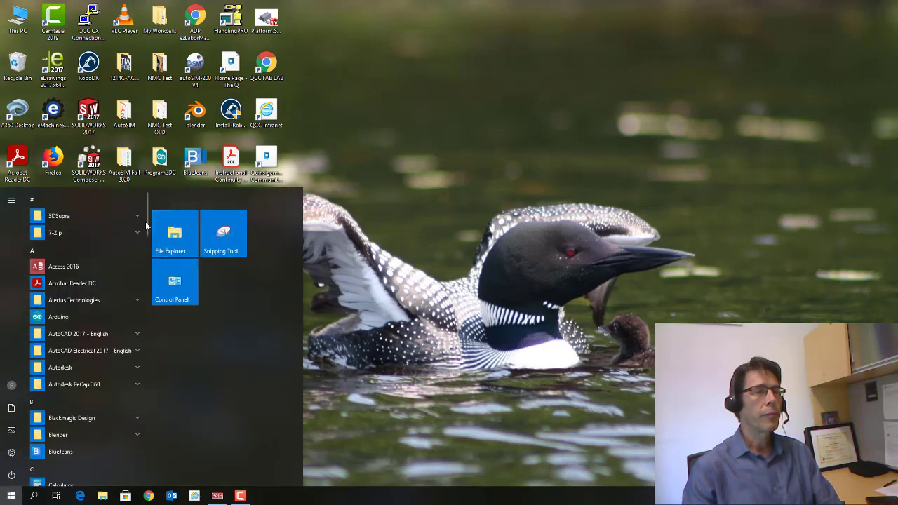
left_click_drag(145, 223, 141, 413)
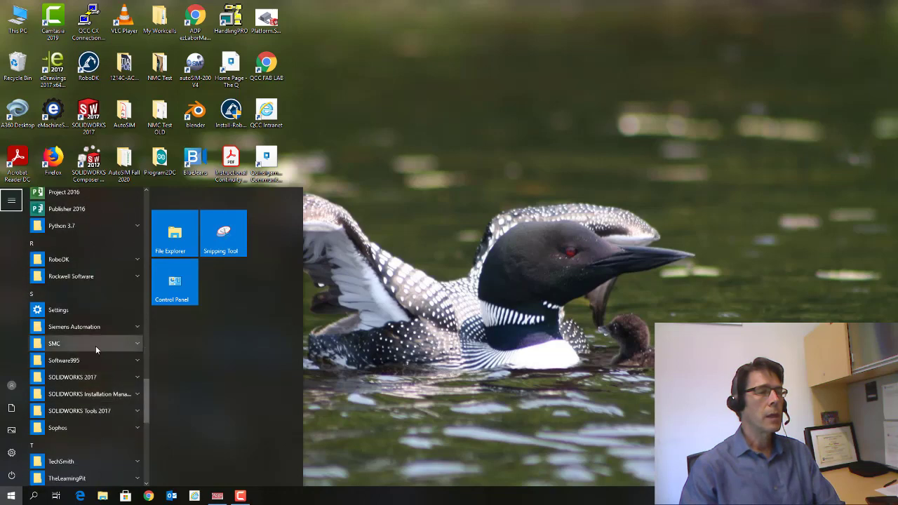
left_click(95, 345)
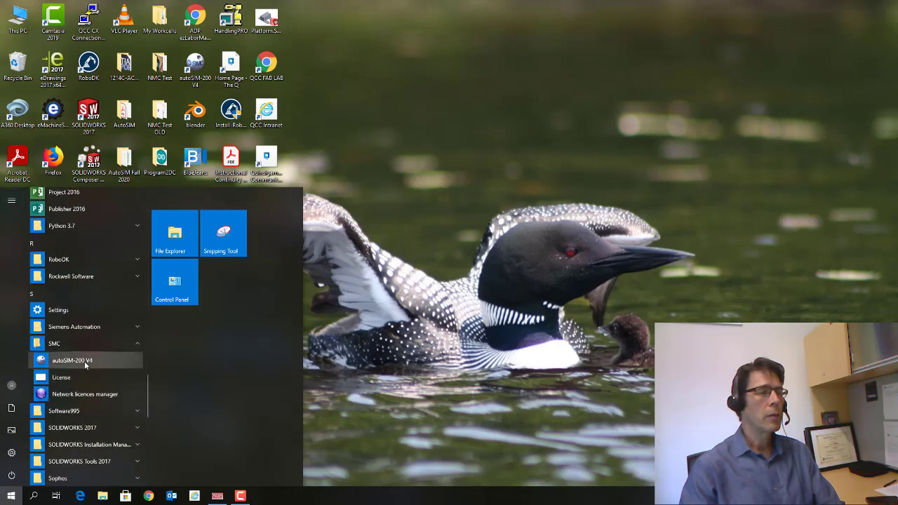
left_click(85, 362)
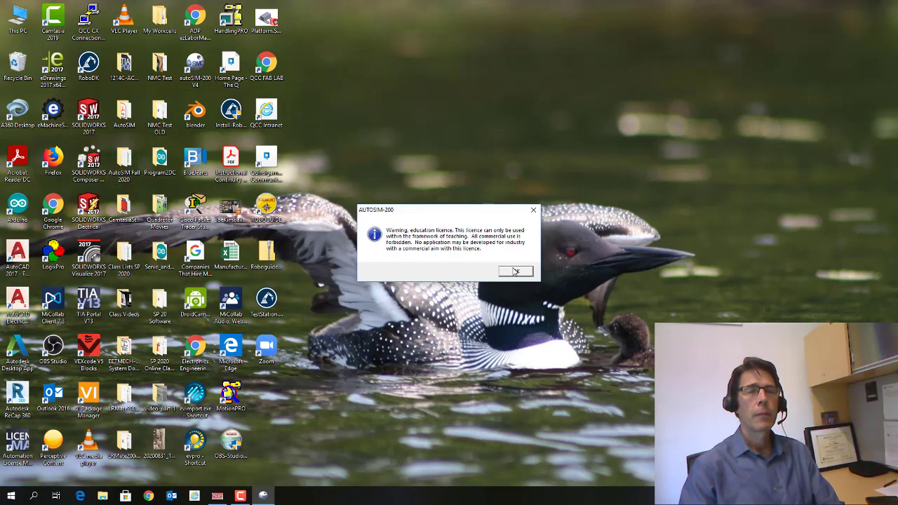
left_click(512, 270)
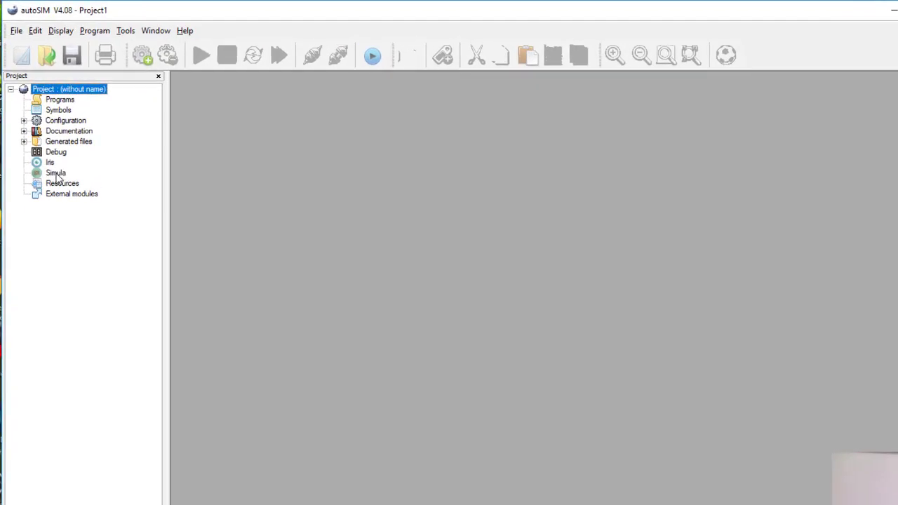
Step: Add a SIMULA page to the project and place a pneumatic double acting cylinder without sensors in the upper part of the sheet
left_click(55, 173)
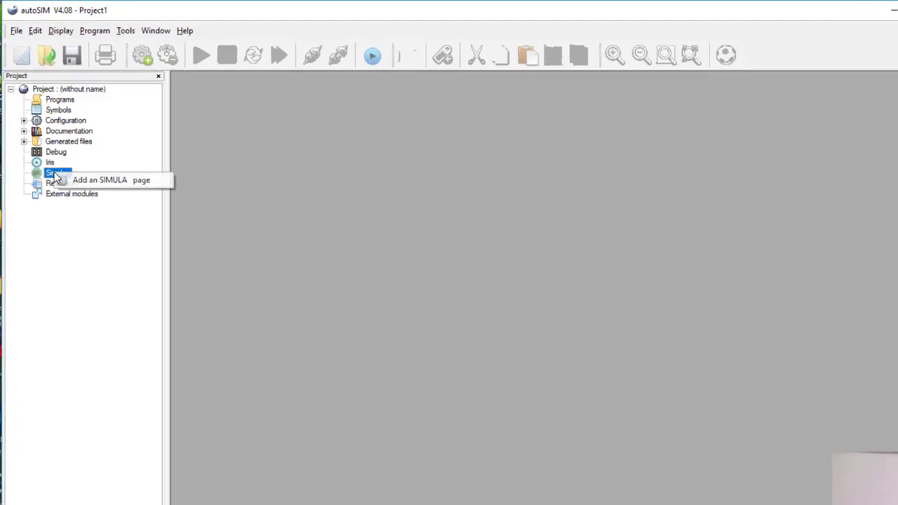
left_click(99, 181)
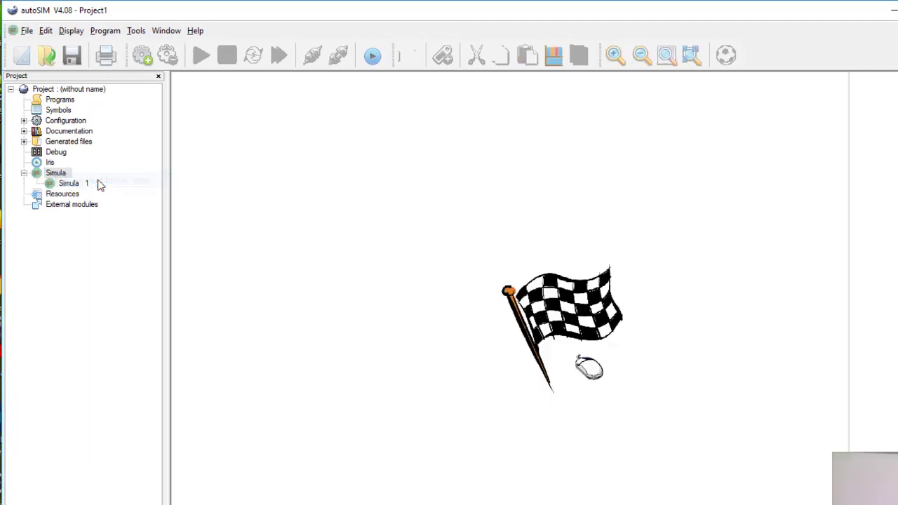
right_click(346, 190)
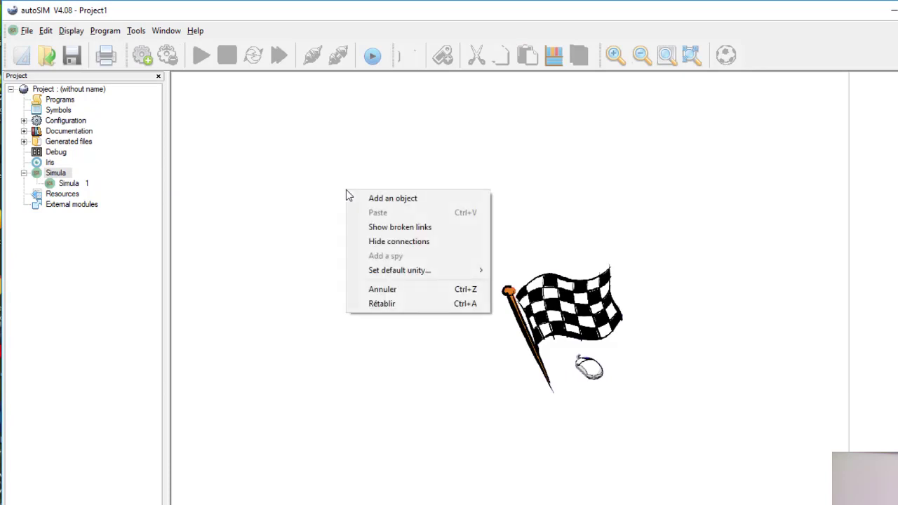
left_click(388, 200)
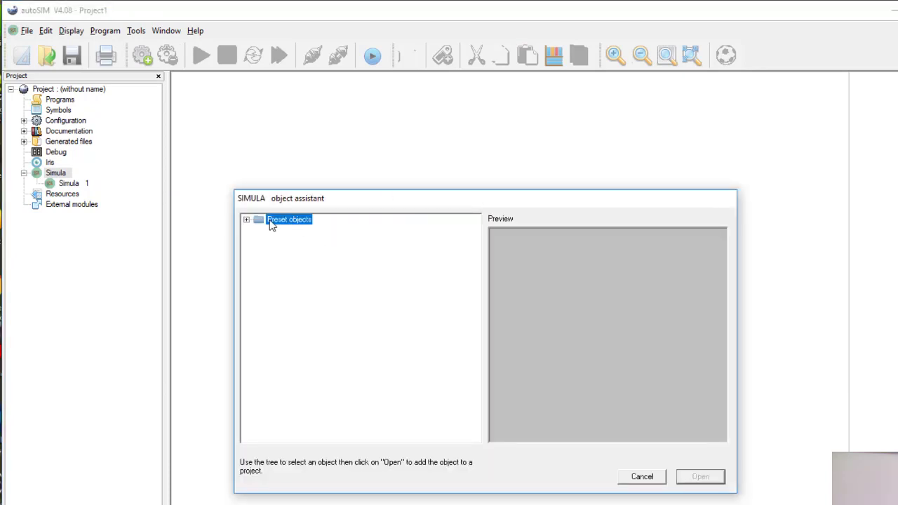
left_click(246, 221)
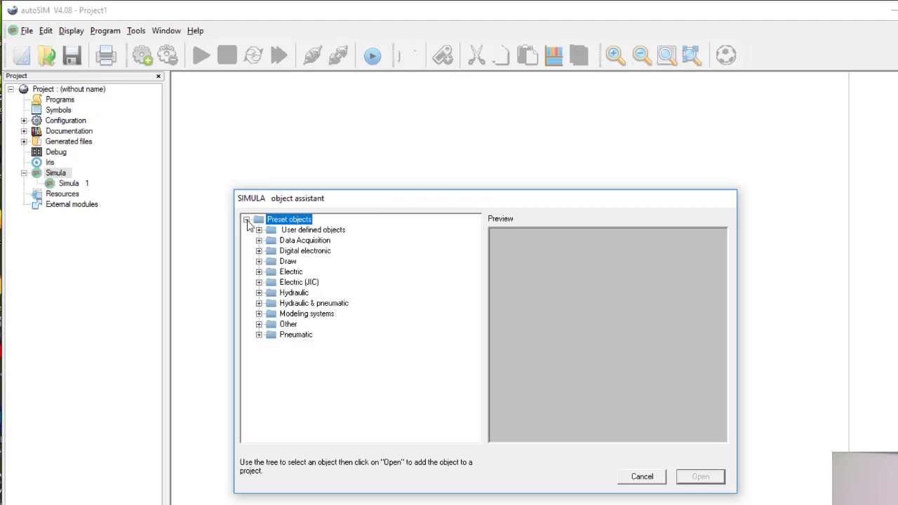
left_click(259, 336)
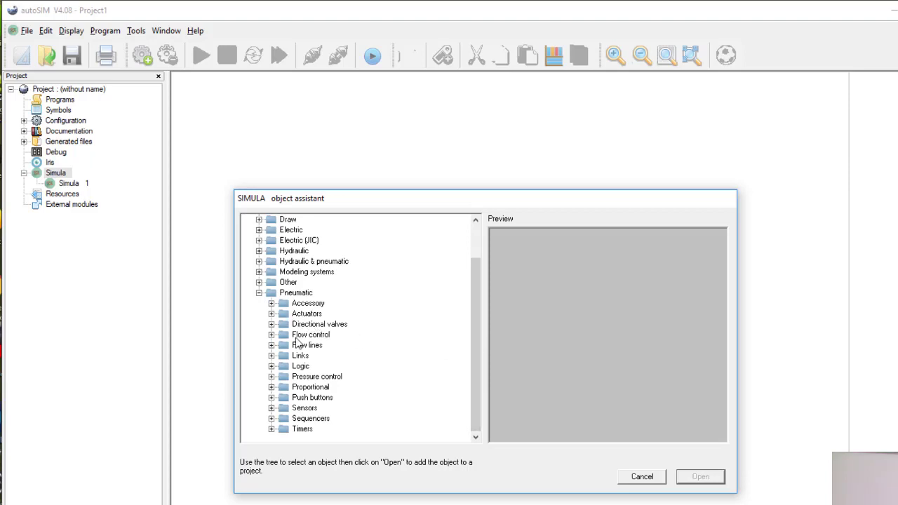
left_click(271, 313)
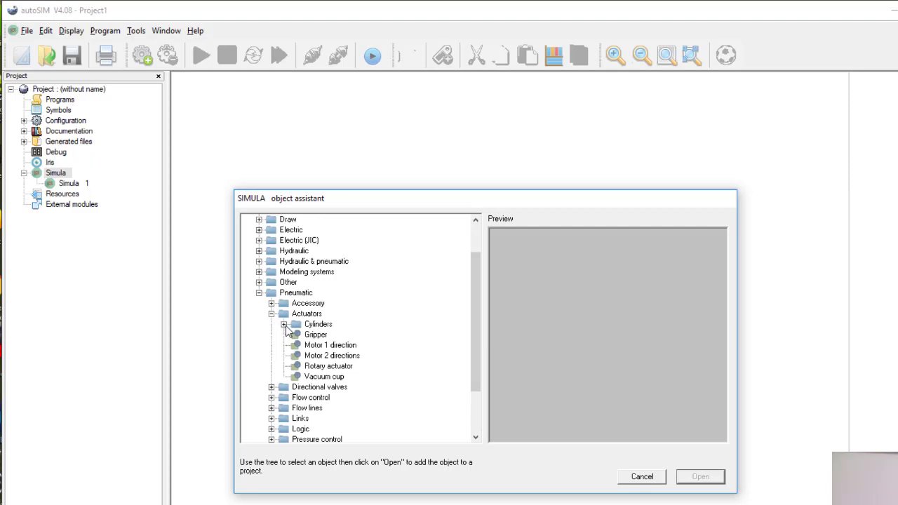
left_click(284, 325)
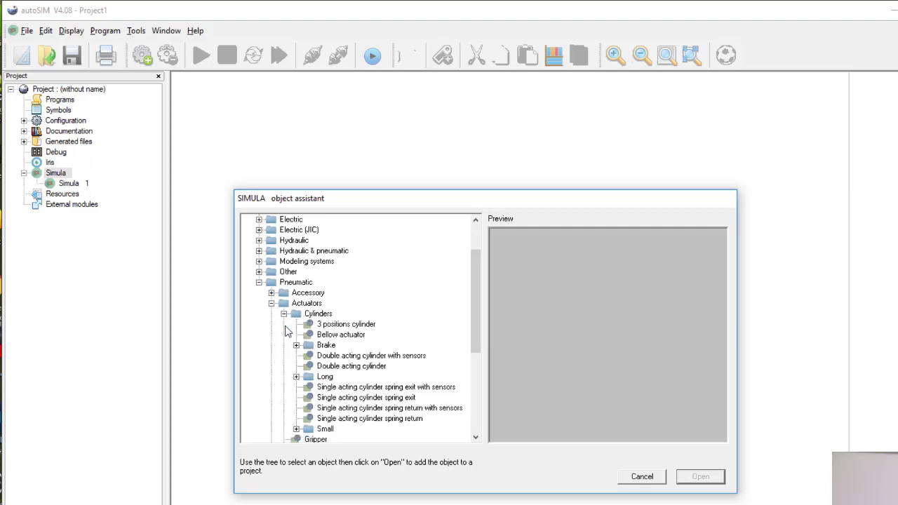
left_click(338, 368)
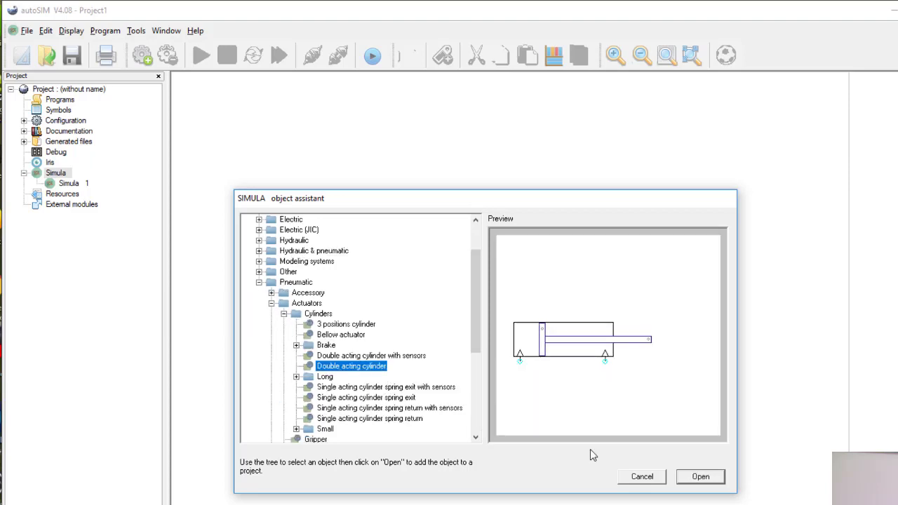
left_click(700, 477)
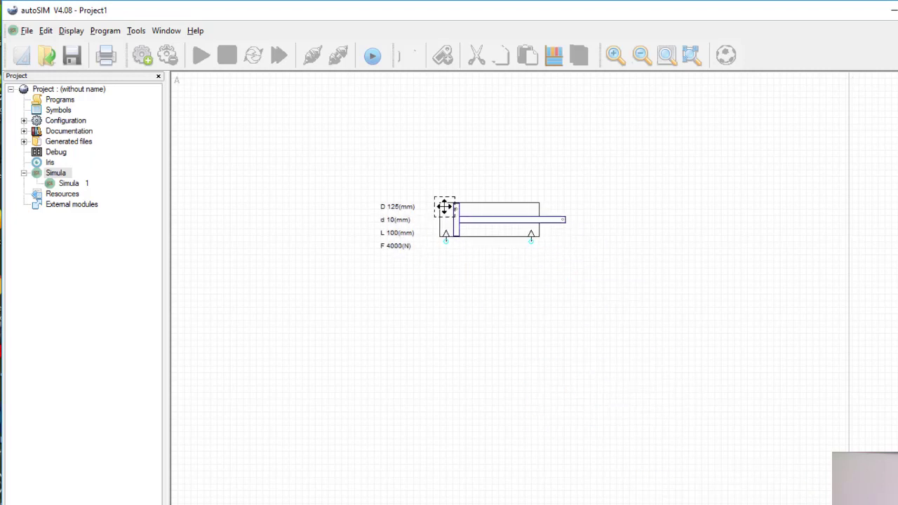
left_click(444, 204)
left_click_drag(448, 204, 586, 184)
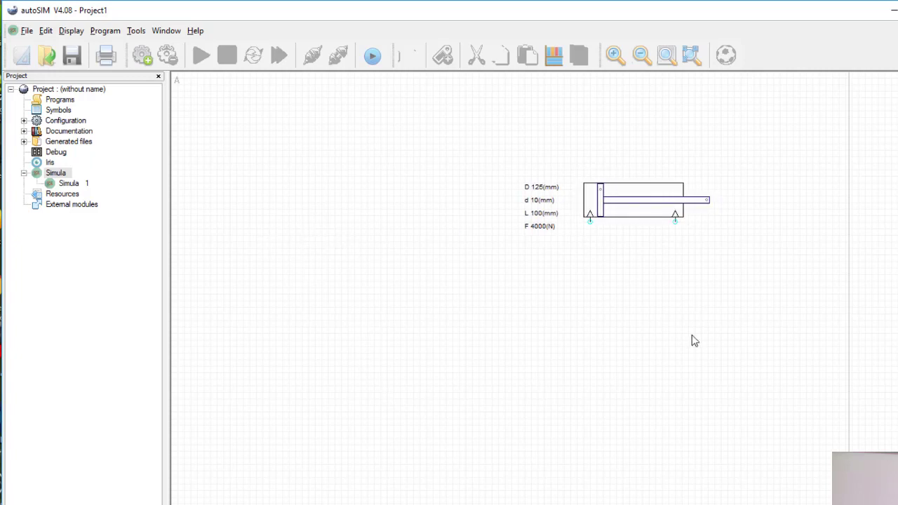
Step: Insert a pneumatic 5/2 directional valve with electrical control on both sides and place it below the cylinder
right_click(452, 293)
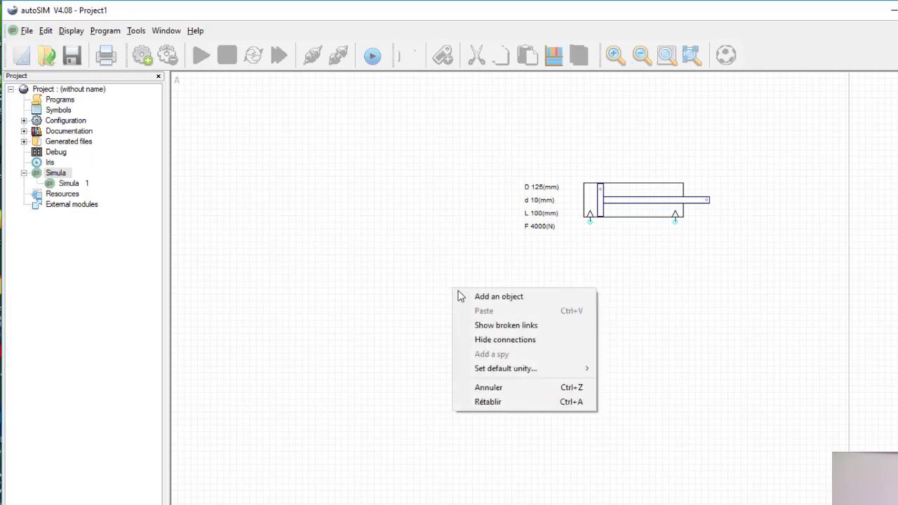
left_click(486, 296)
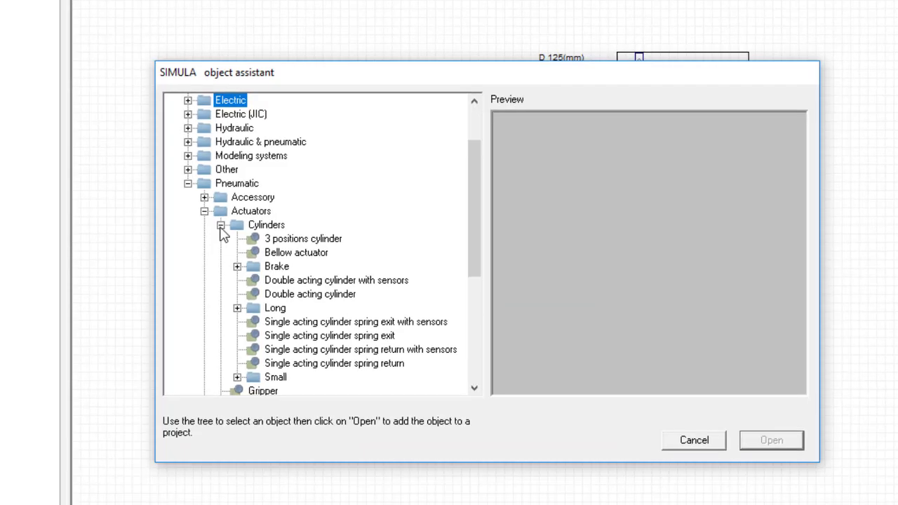
left_click(284, 313)
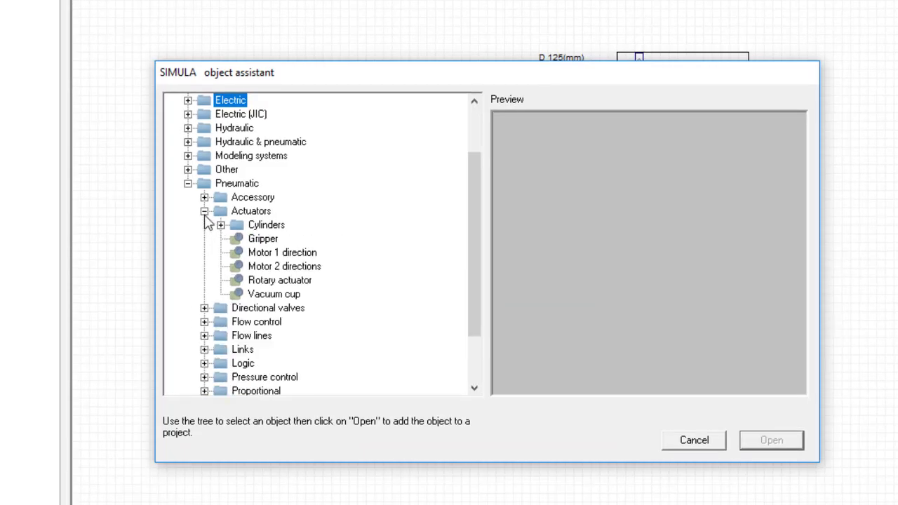
left_click(204, 310)
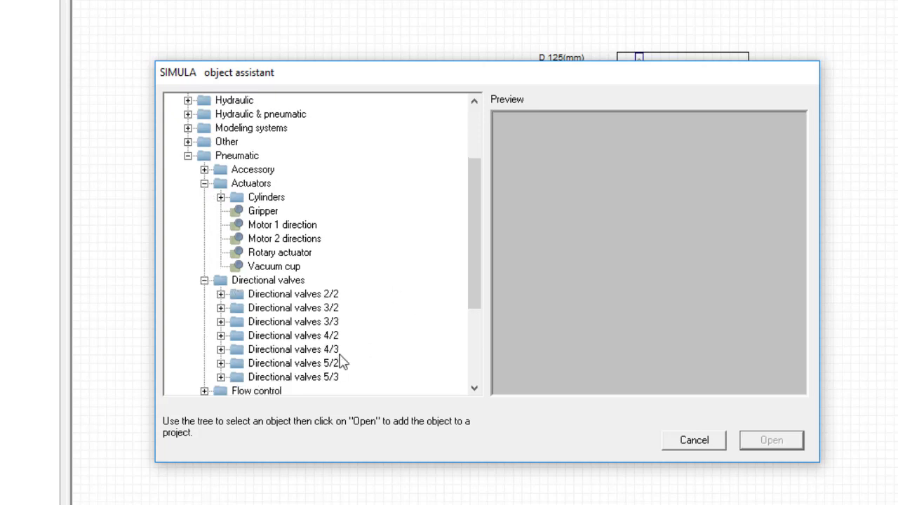
left_click(222, 363)
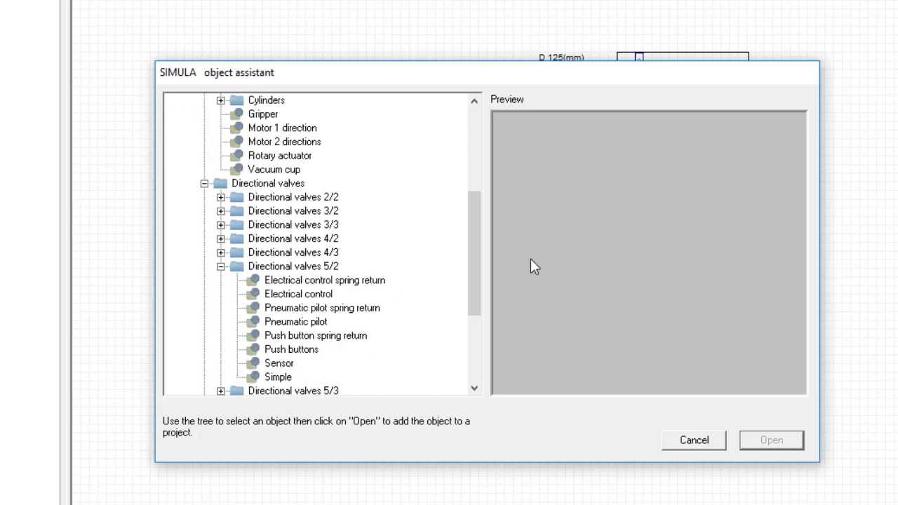
left_click_drag(475, 268, 478, 303)
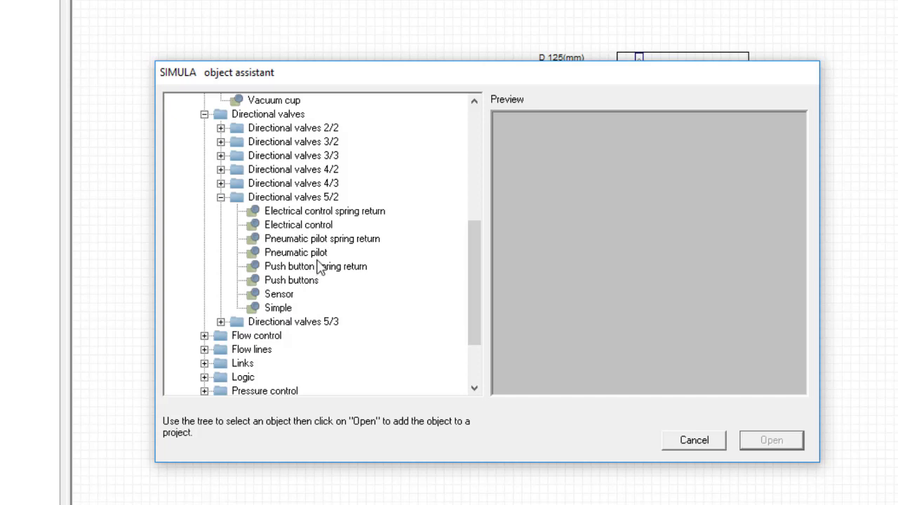
left_click(286, 229)
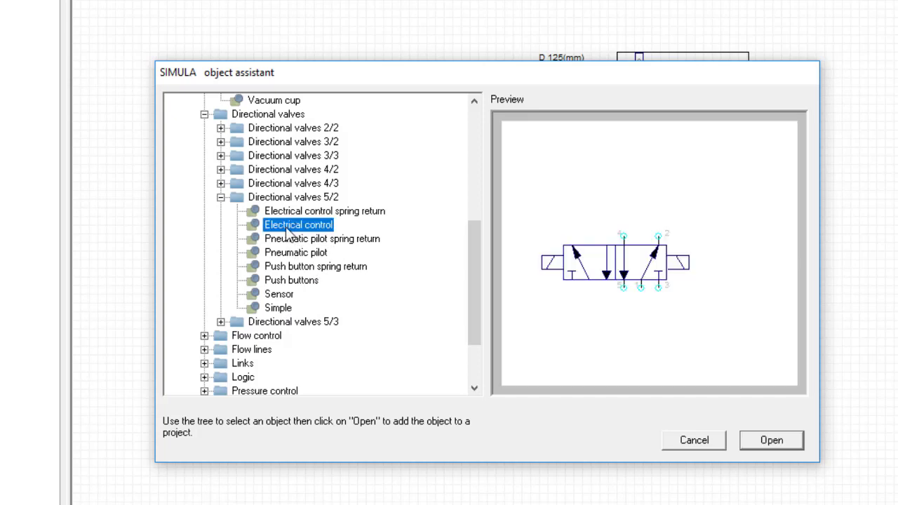
left_click(772, 442)
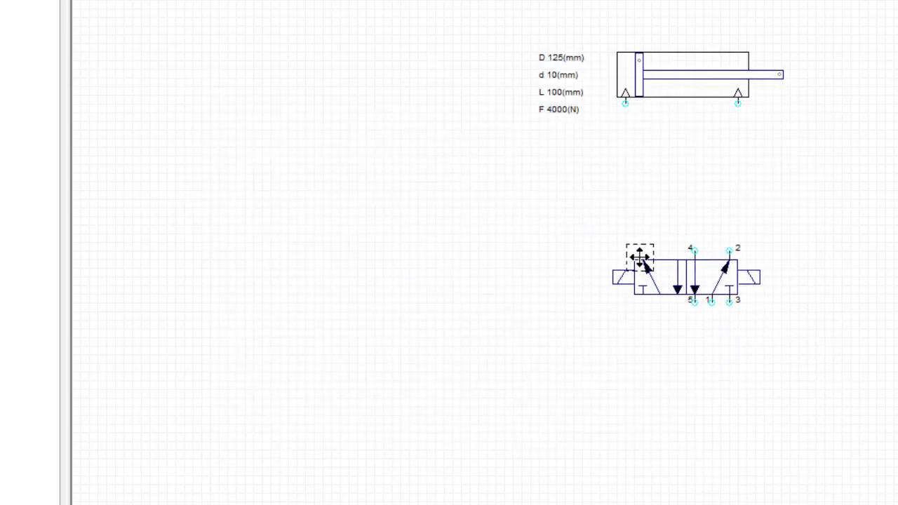
left_click(615, 303)
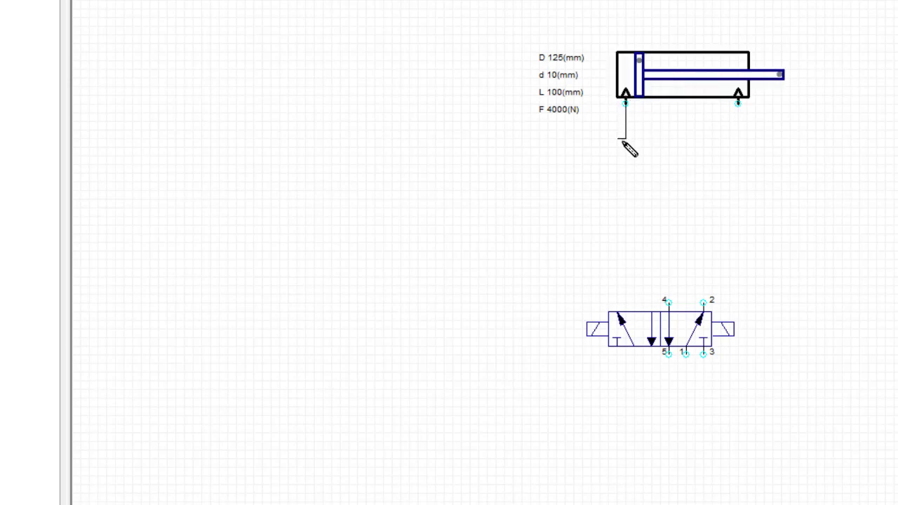
Step: Connect the cylinder's rear port to valve port 4 and its rod-side port to valve port 2
mouse_move(644, 138)
left_mouse_down()
mouse_move(671, 145)
mouse_move(668, 303)
mouse_move(703, 197)
mouse_move(703, 135)
mouse_move(737, 133)
mouse_move(737, 104)
left_mouse_up()
left_click(714, 305)
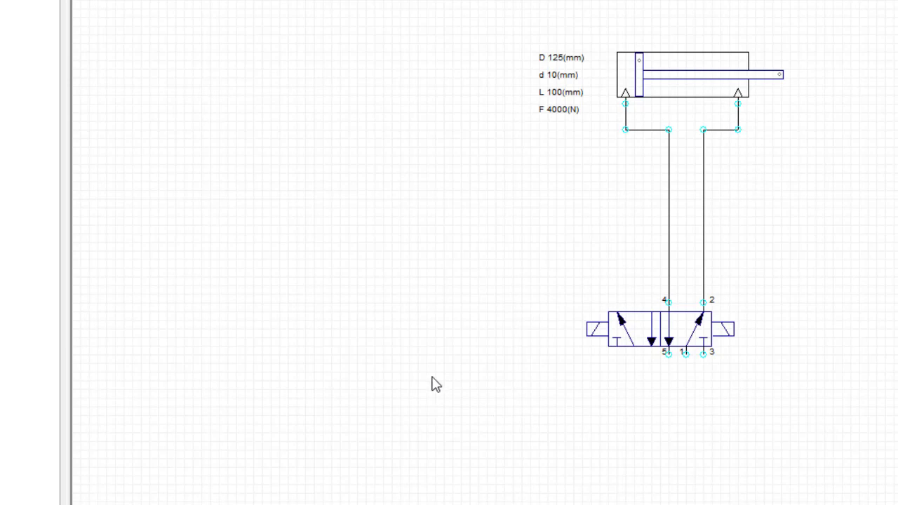
Step: Place a pneumatic pressure source below the valve and connect it to valve port 1
right_click(457, 376)
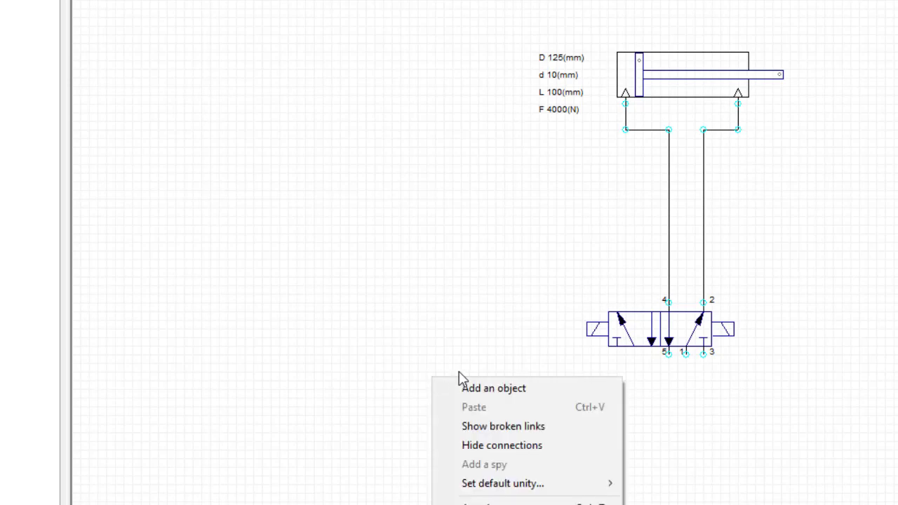
left_click(494, 390)
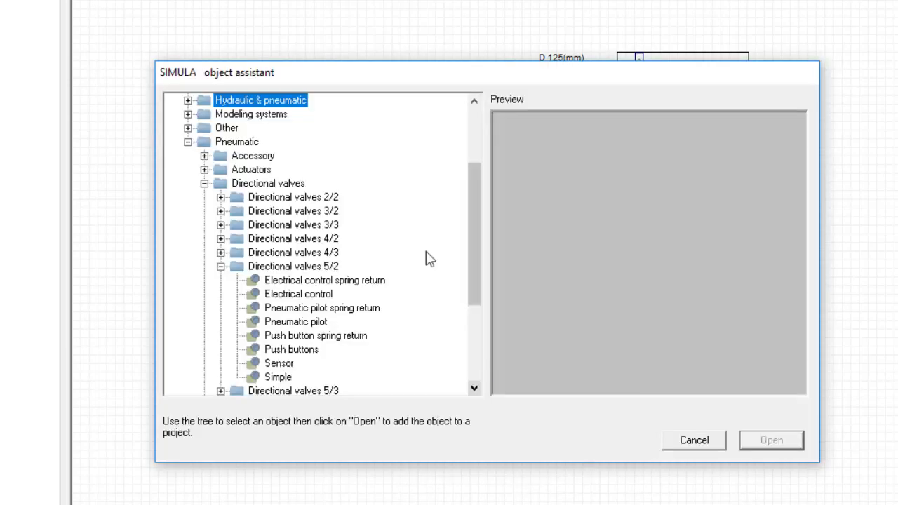
left_click(221, 267)
left_click(205, 183)
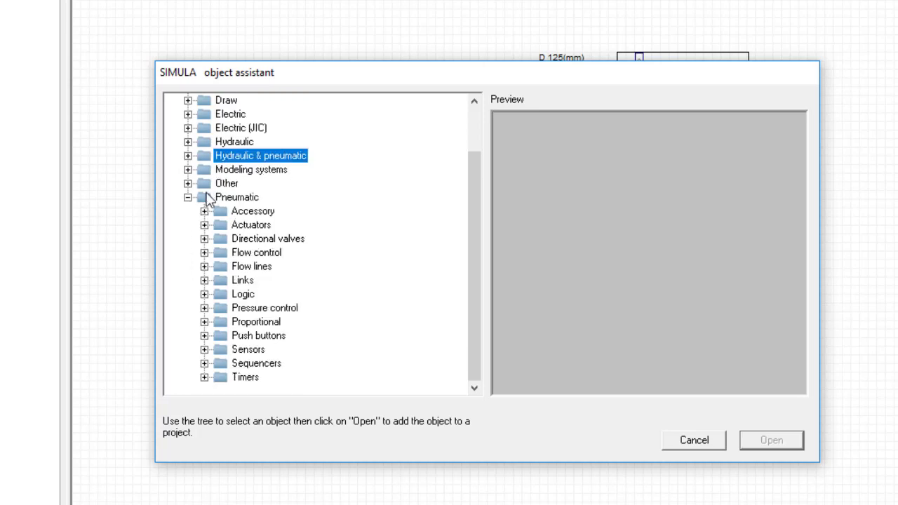
left_click(204, 267)
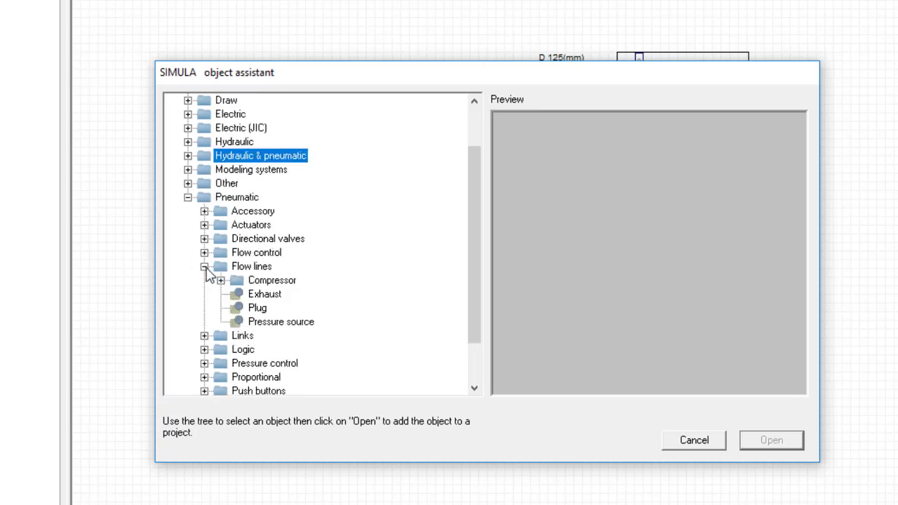
left_click(275, 324)
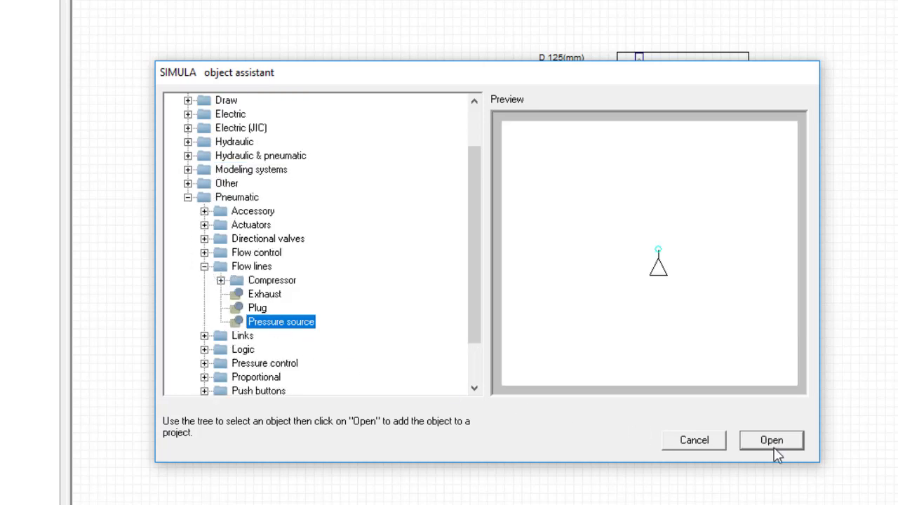
left_click(776, 447)
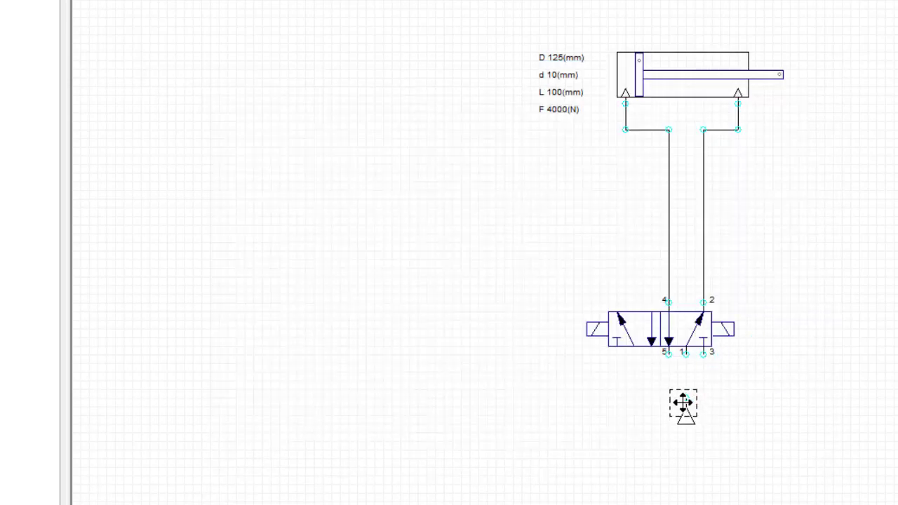
left_click(685, 410)
left_click_drag(686, 398, 685, 354)
Step: Insert a pneumatic exhaust from the flow lines objects and attach it to valve port 5
right_click(359, 341)
left_click(418, 347)
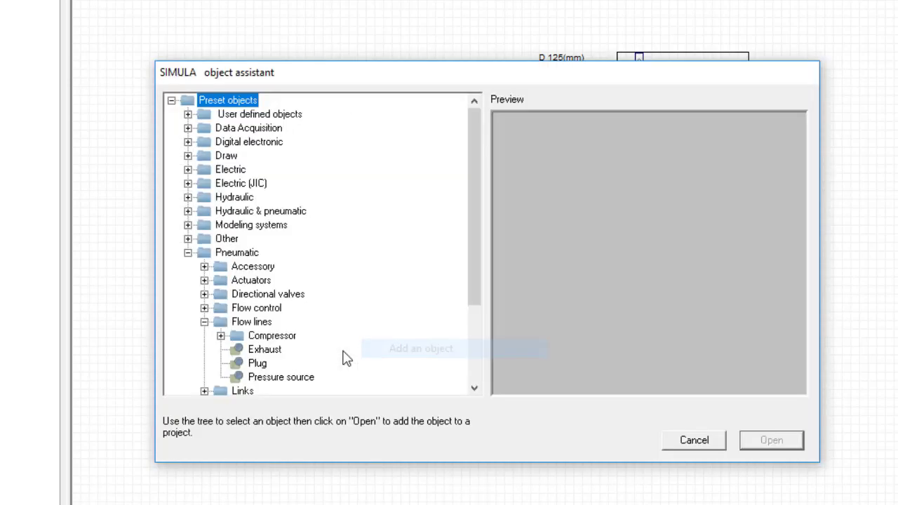
left_click(252, 353)
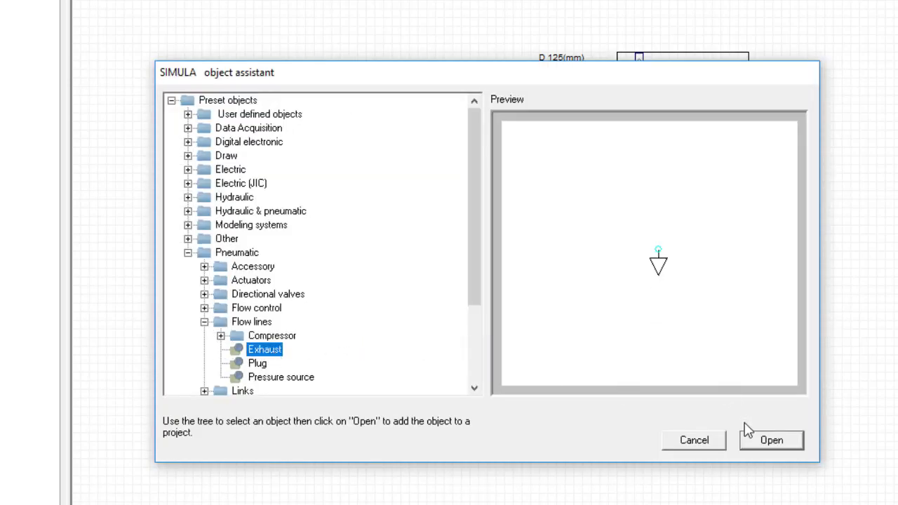
left_click(771, 441)
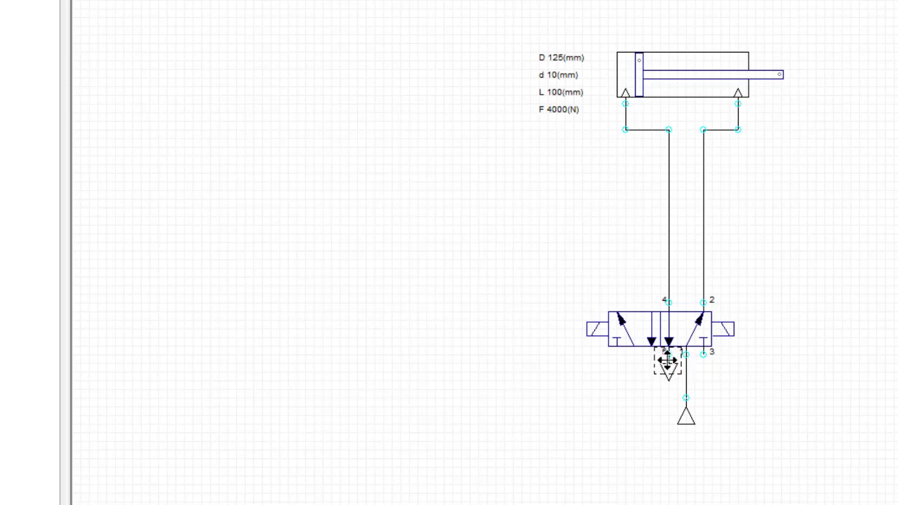
left_click(667, 360)
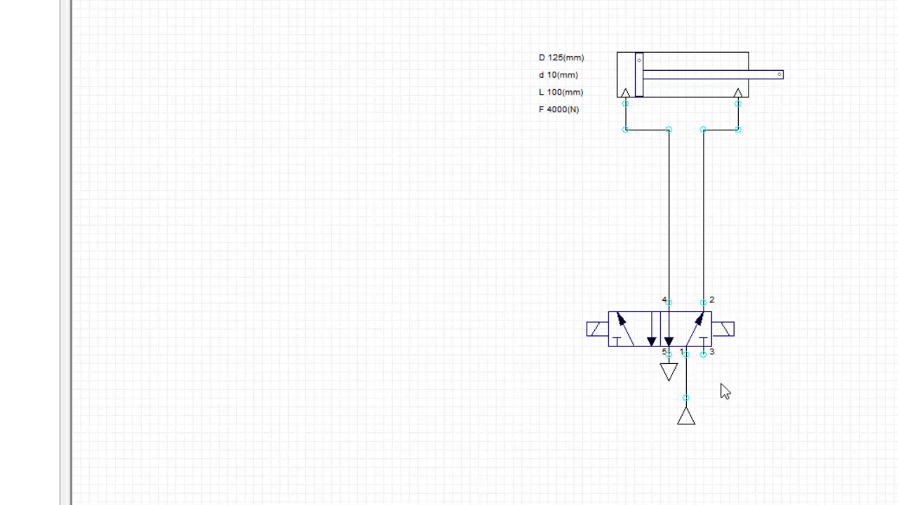
Step: Copy the exhaust and attach the duplicate to valve port 3
right_click(670, 374)
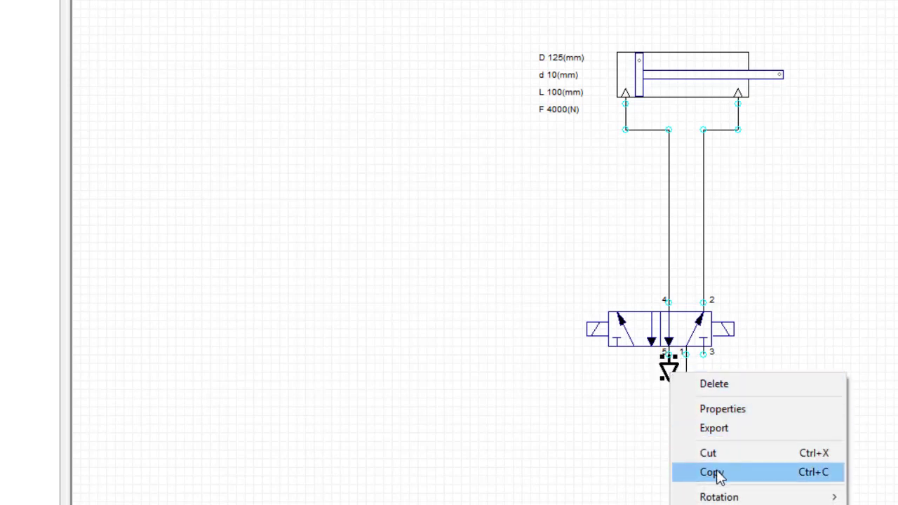
left_click(662, 473)
right_click(755, 404)
left_click(789, 425)
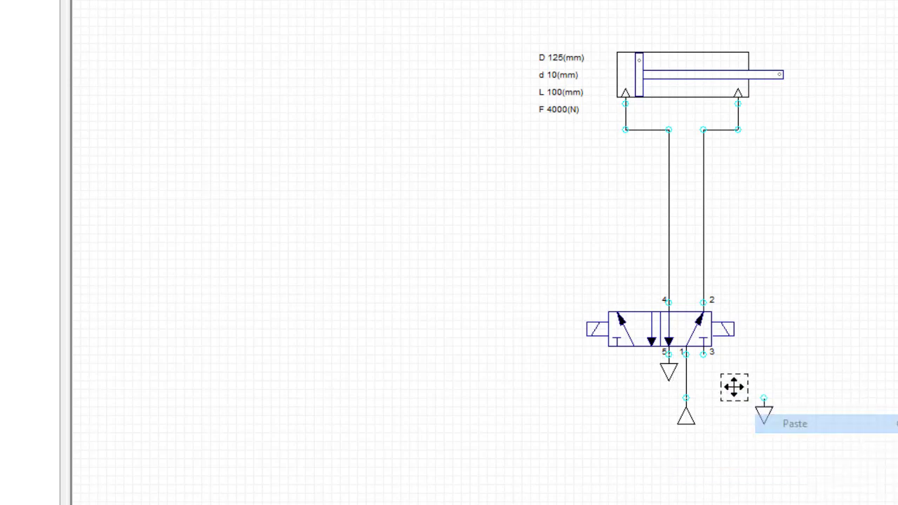
left_click(694, 356)
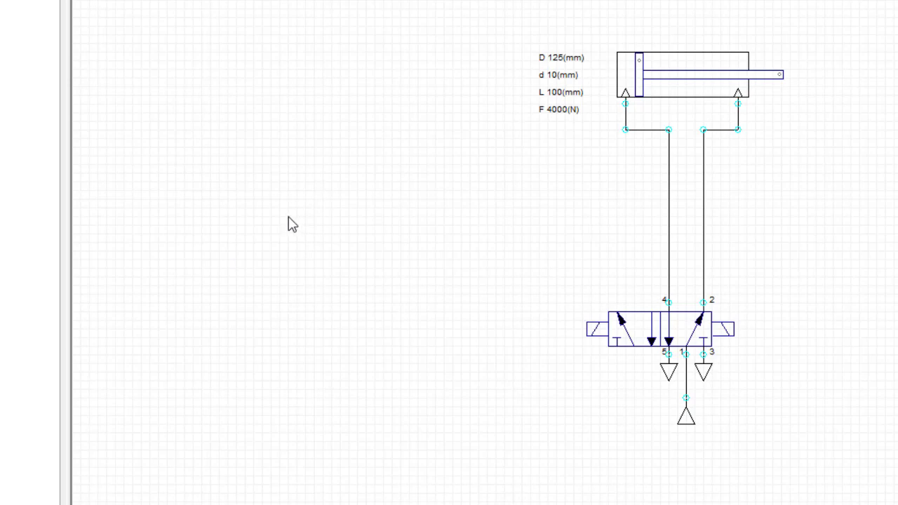
Step: Insert an electric solenoid output component and place it in the empty area to the left of the pneumatic circuit
right_click(271, 150)
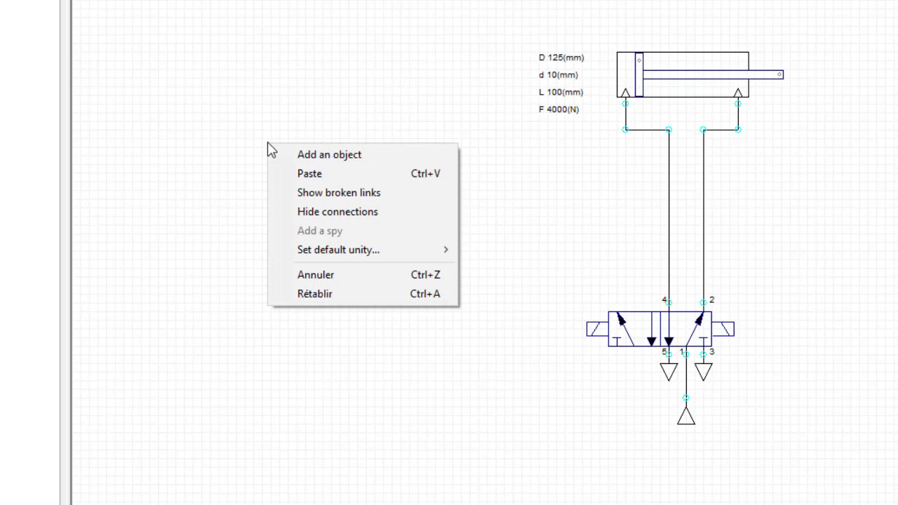
left_click(323, 154)
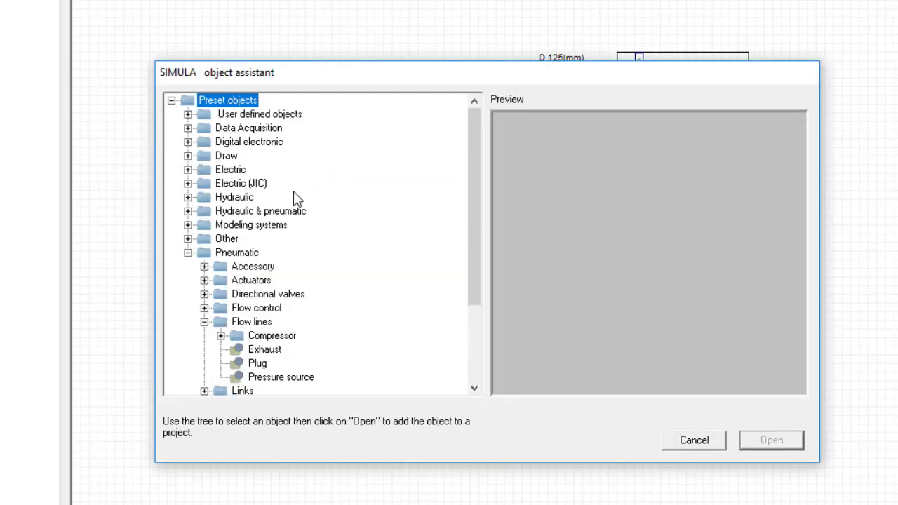
left_click(188, 254)
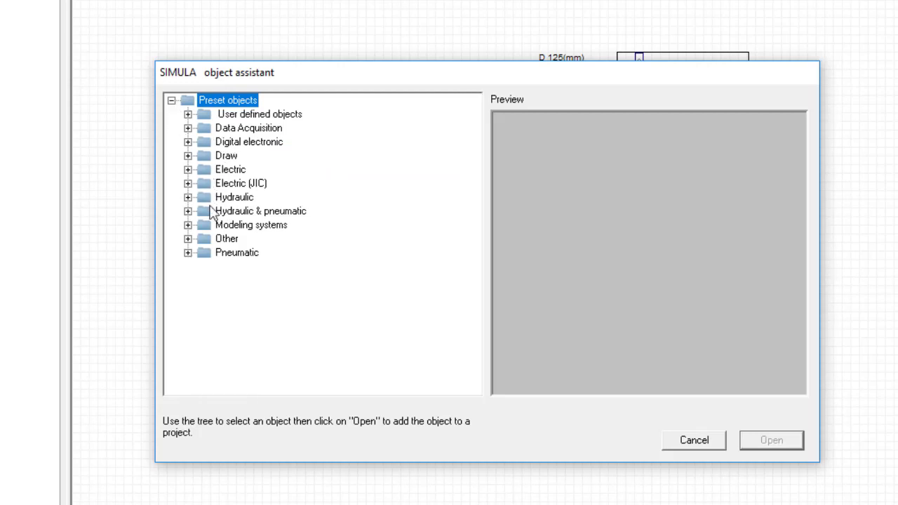
left_click(187, 170)
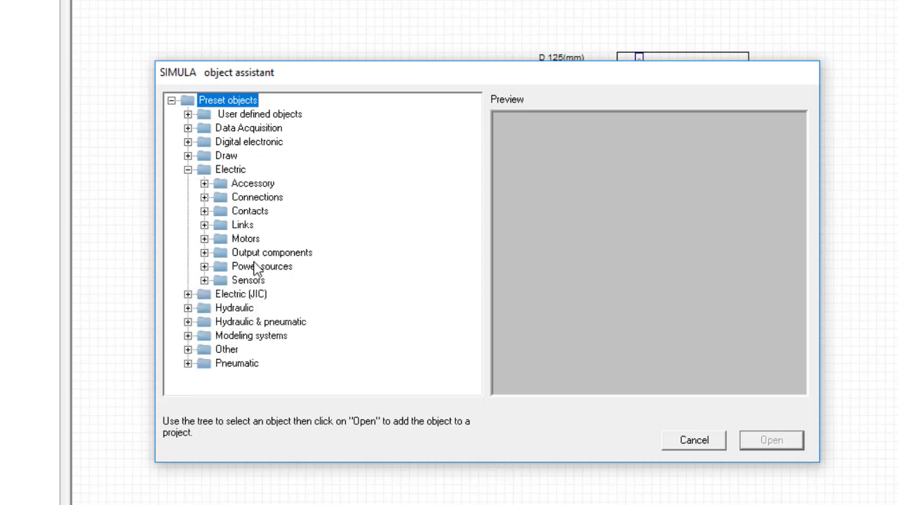
left_click(205, 254)
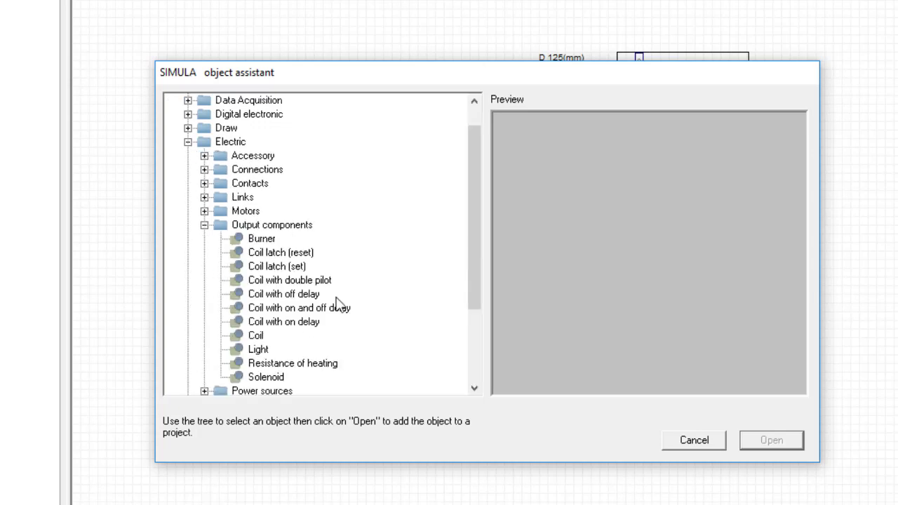
left_click(267, 377)
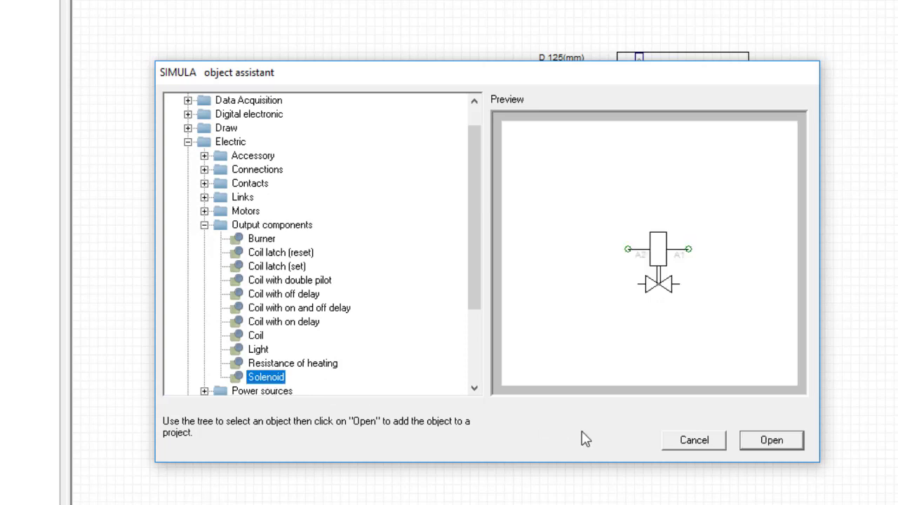
left_click(772, 440)
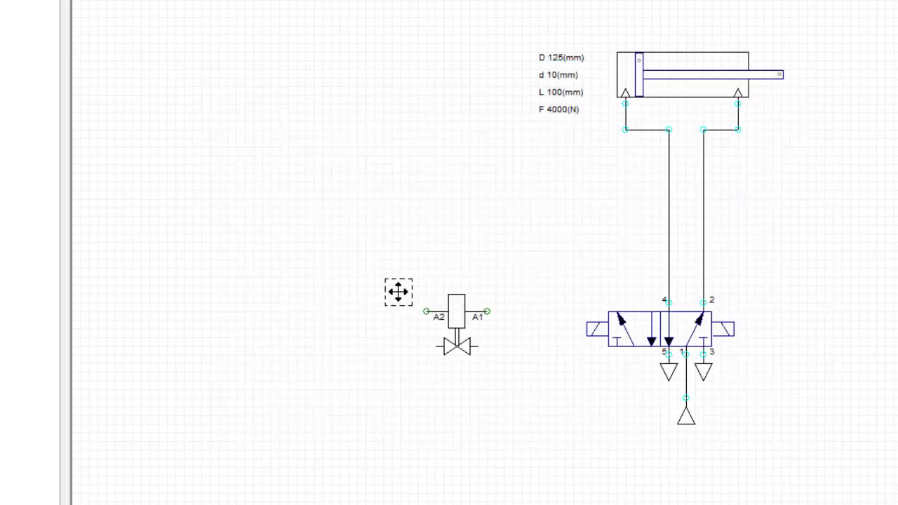
left_click(236, 209)
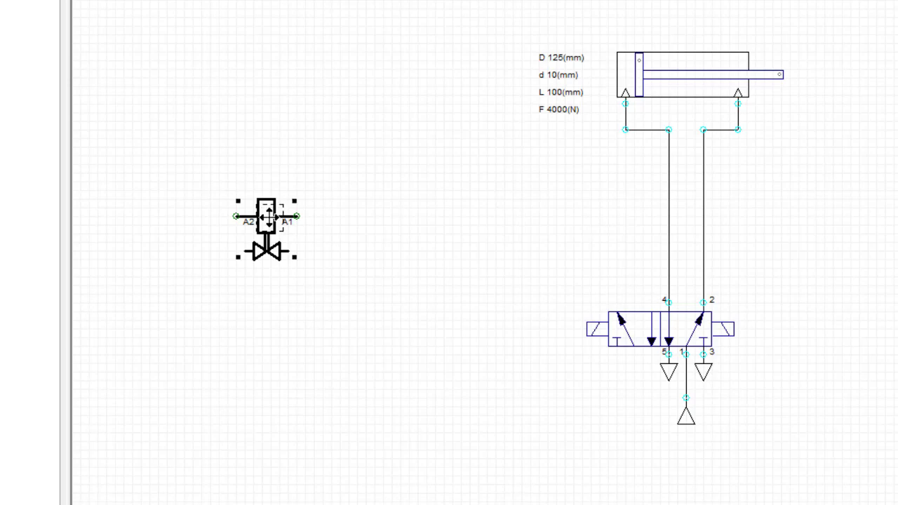
Step: Rotate the solenoid by 270° and shift it slightly left so its terminals A1 and A2 stand vertically
right_click(268, 216)
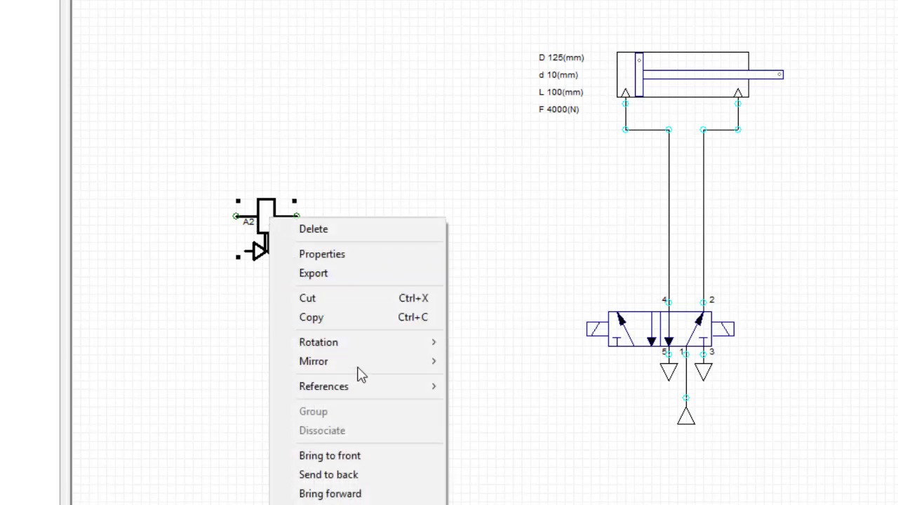
mouse_move(385, 346)
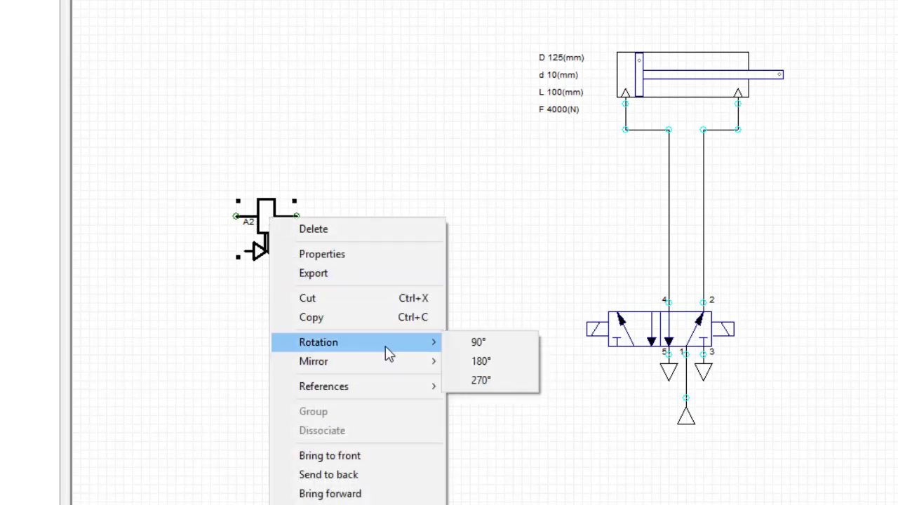
left_click(490, 378)
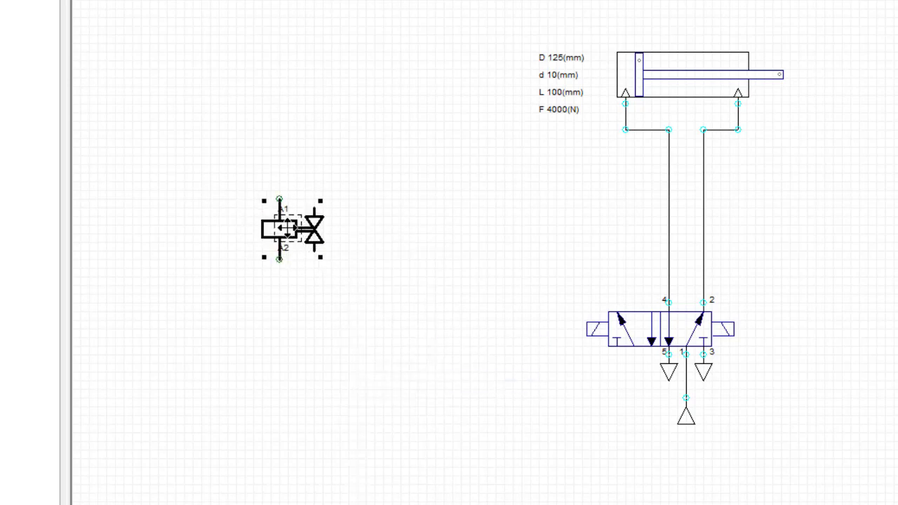
left_click_drag(291, 228, 257, 231)
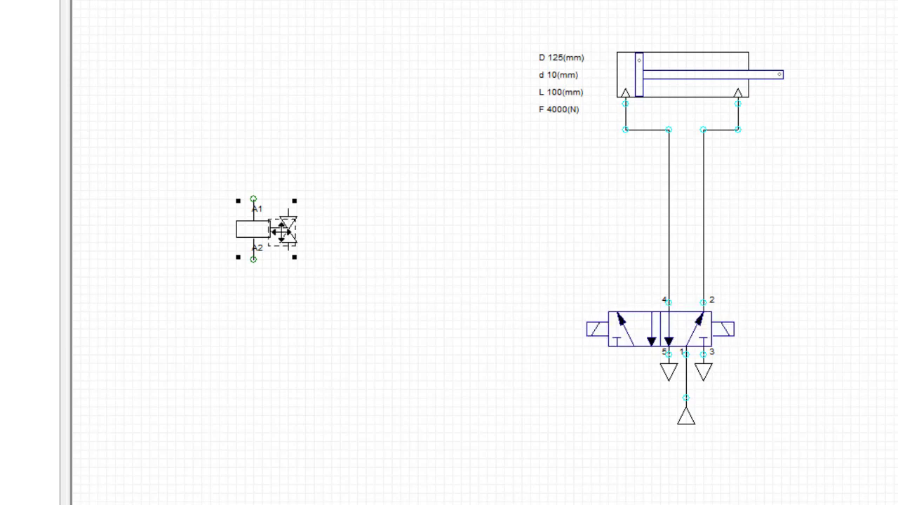
Step: Duplicate the solenoid and place the copy to its right at the same height
right_click(258, 227)
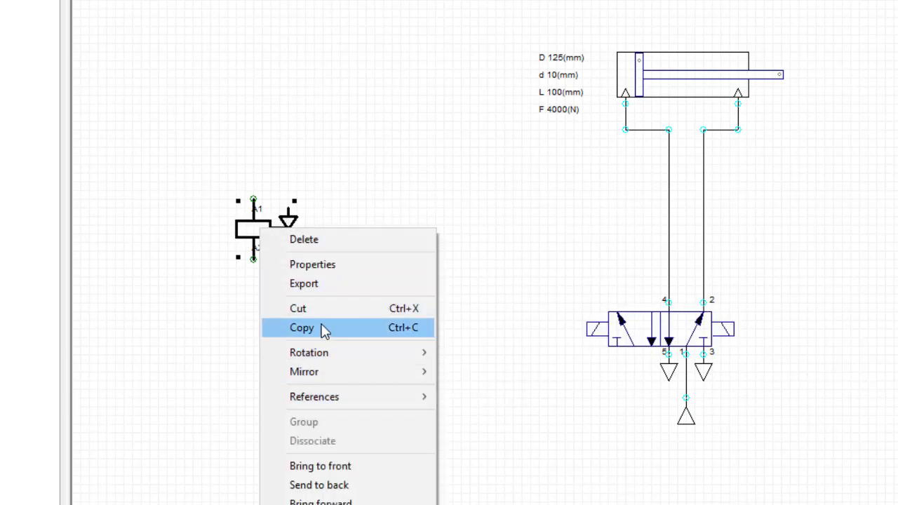
left_click(323, 327)
right_click(365, 285)
left_click(407, 307)
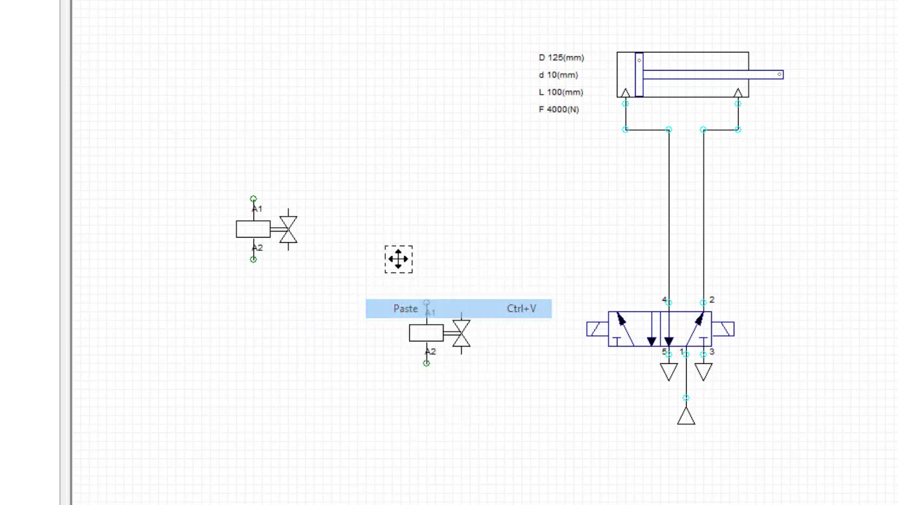
left_click_drag(397, 260, 338, 204)
left_click(338, 204)
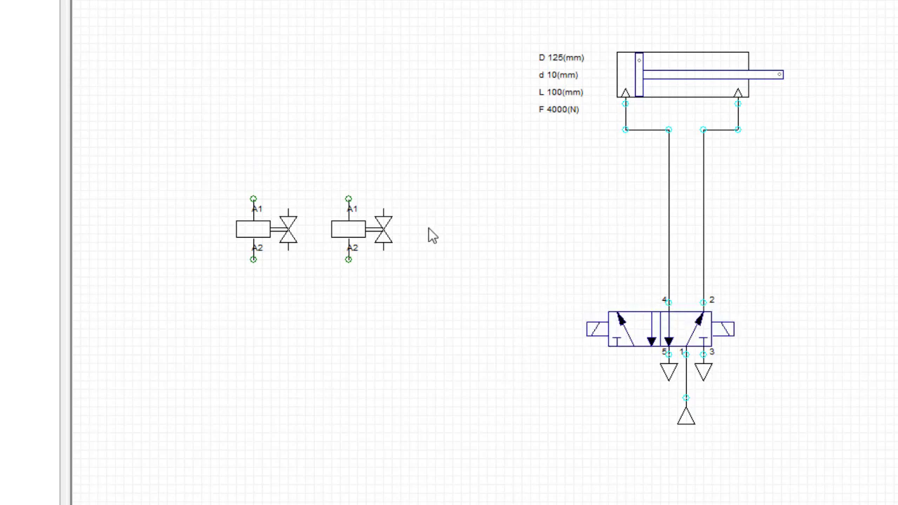
Step: Insert an electric Push button NO contact and place it above the first solenoid
right_click(276, 146)
left_click(317, 157)
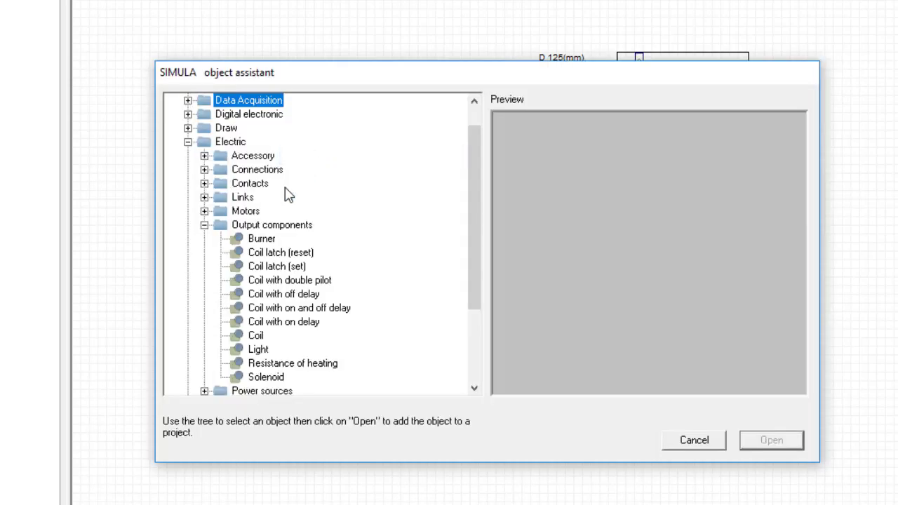
left_click(204, 225)
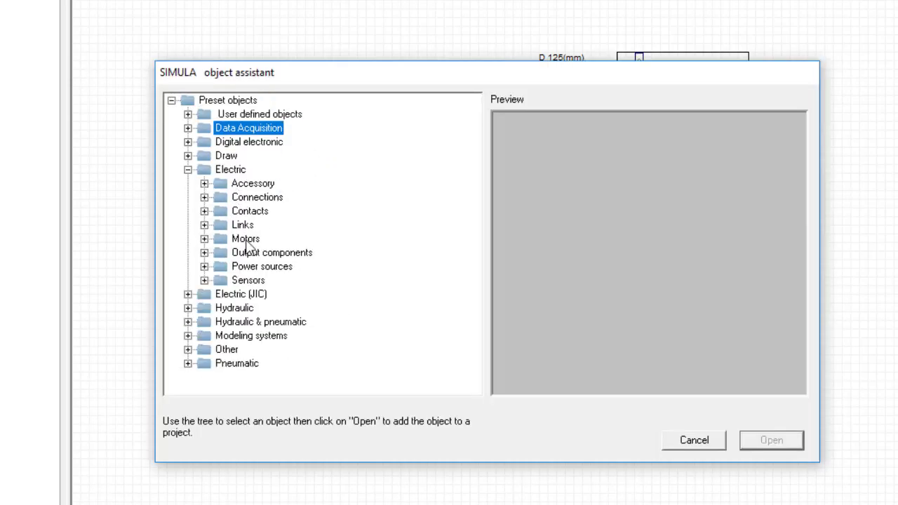
left_click(204, 211)
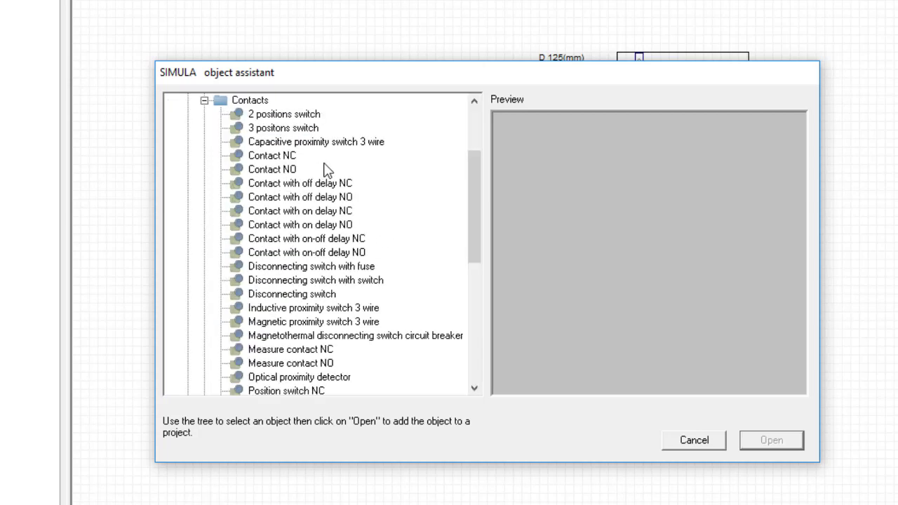
scroll(351, 200, "down", 4)
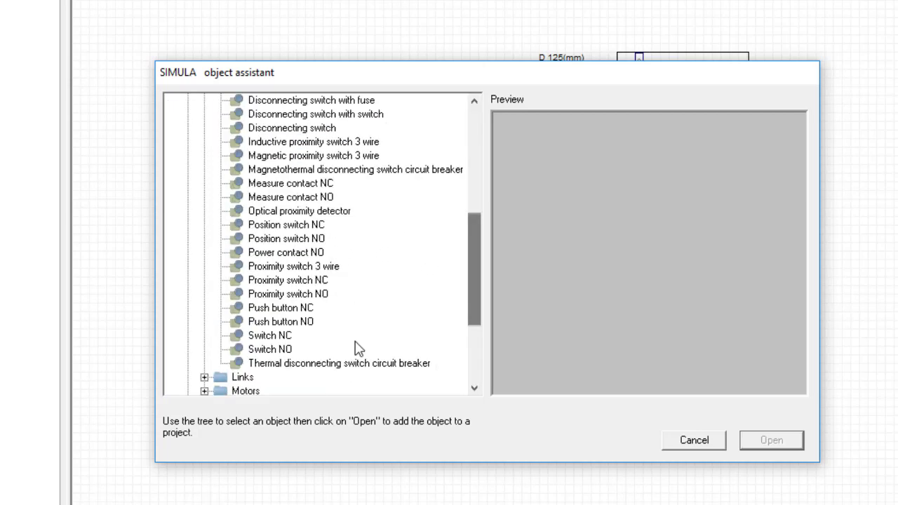
left_click(275, 324)
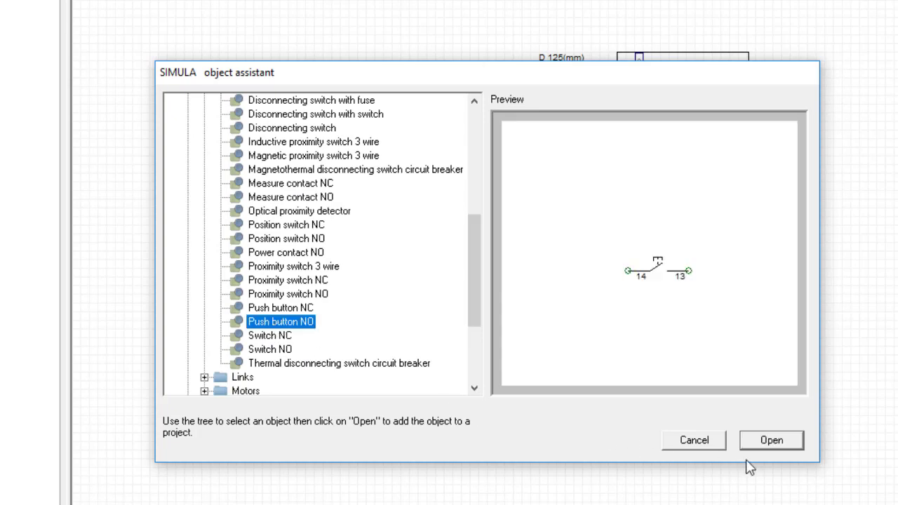
left_click(769, 440)
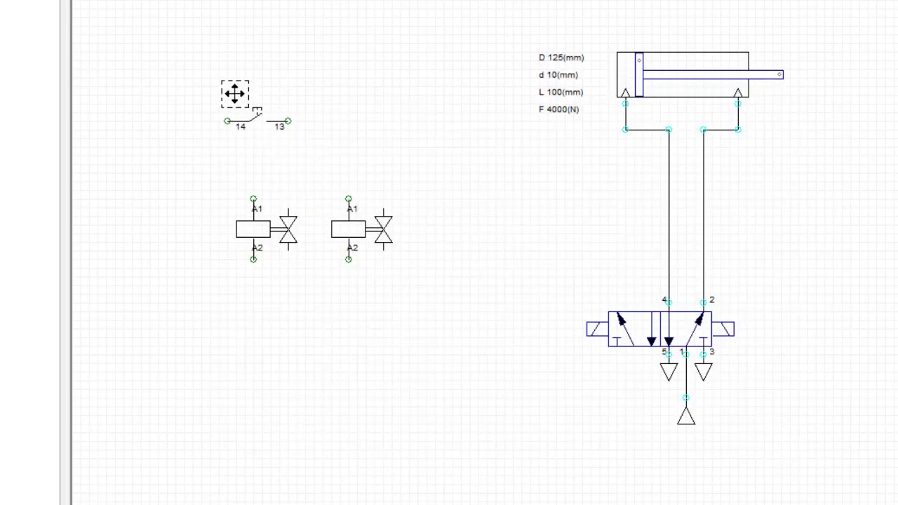
left_click(237, 98)
Step: Rotate the push button by 270° and align its terminal 14 directly above terminal A1 of the first solenoid
left_click(257, 108)
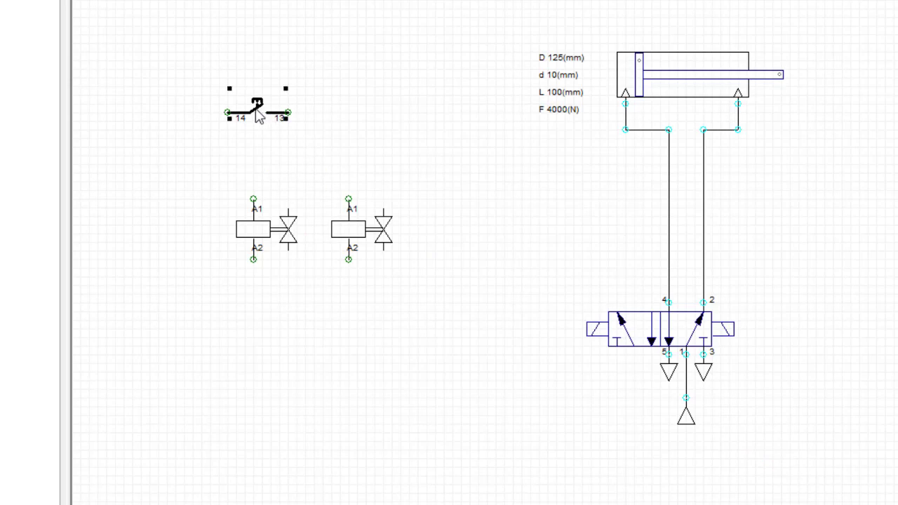
right_click(257, 109)
mouse_move(386, 244)
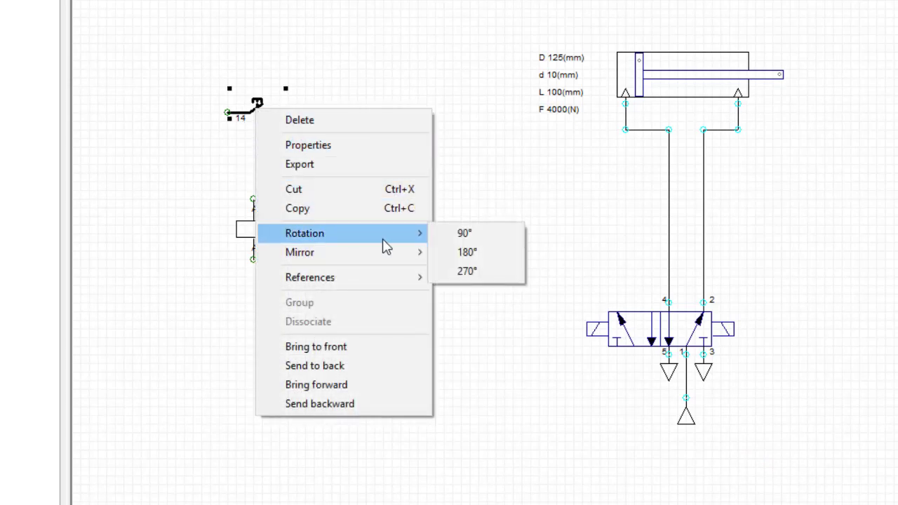
left_click(465, 272)
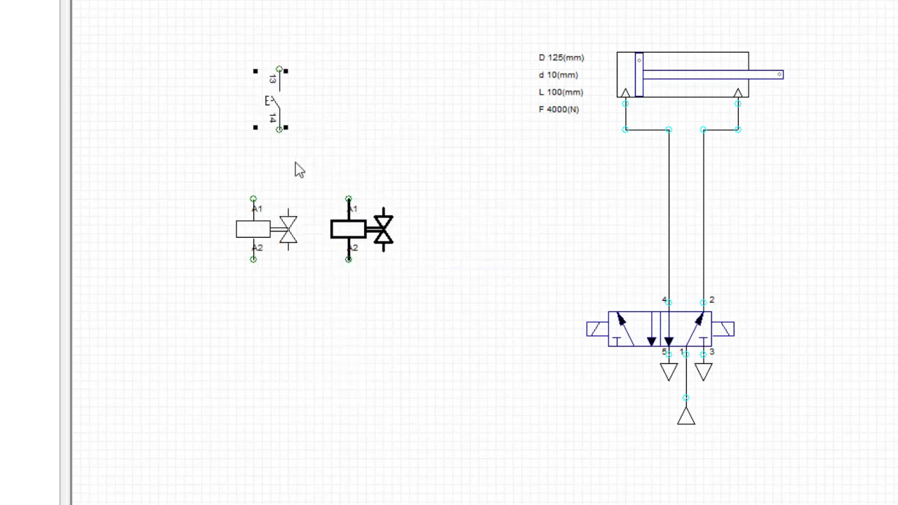
left_click_drag(280, 84, 255, 140)
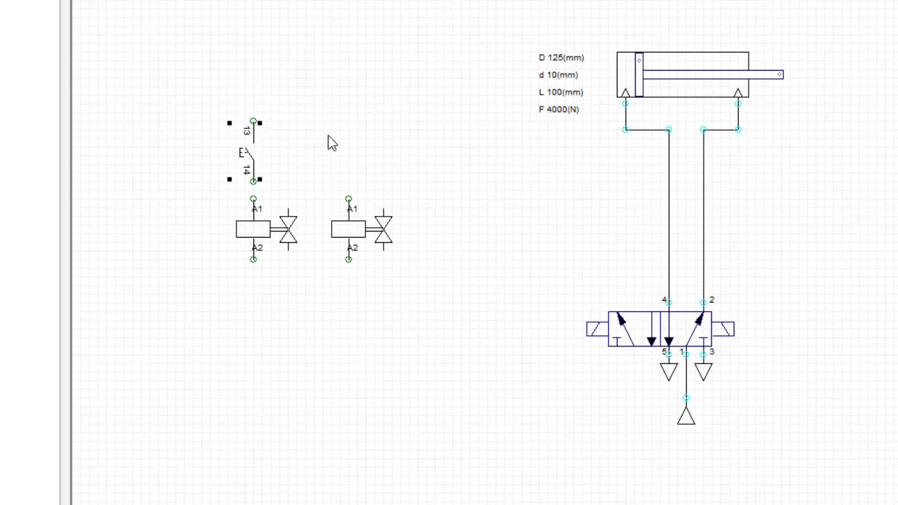
Step: Duplicate the push button and align the copy directly above terminal A1 of the second solenoid
left_click(255, 138)
right_click(257, 143)
left_click(315, 236)
left_click(317, 168)
right_click(349, 172)
left_click(379, 192)
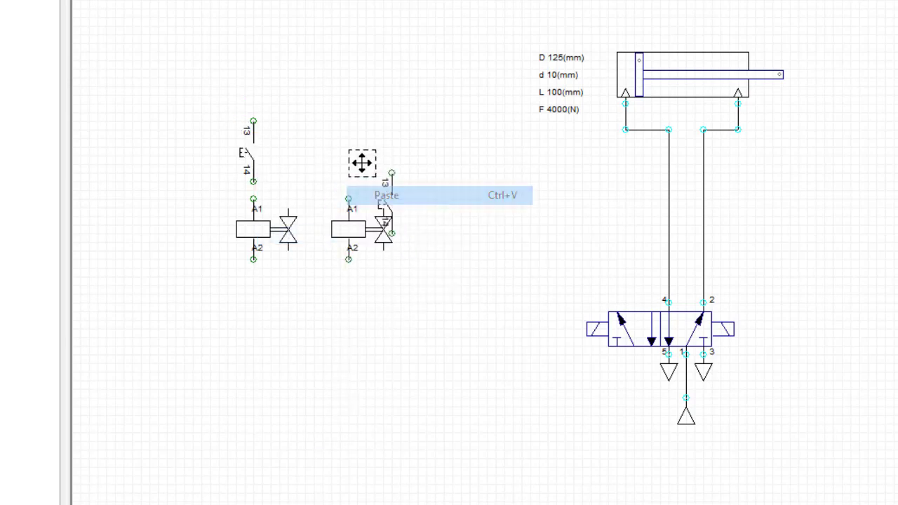
left_click_drag(363, 160, 324, 127)
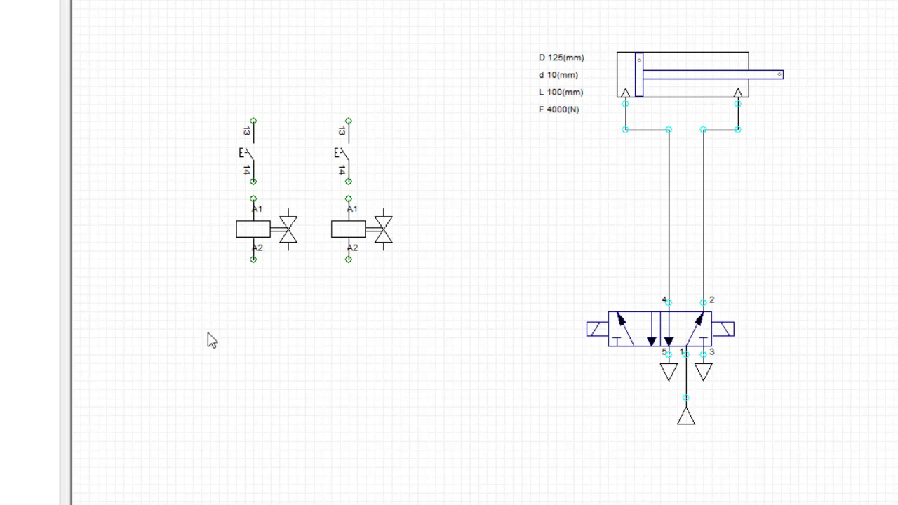
Step: Insert an electric Power supply 24 volts source and place it up and to the left of the first push button
right_click(155, 197)
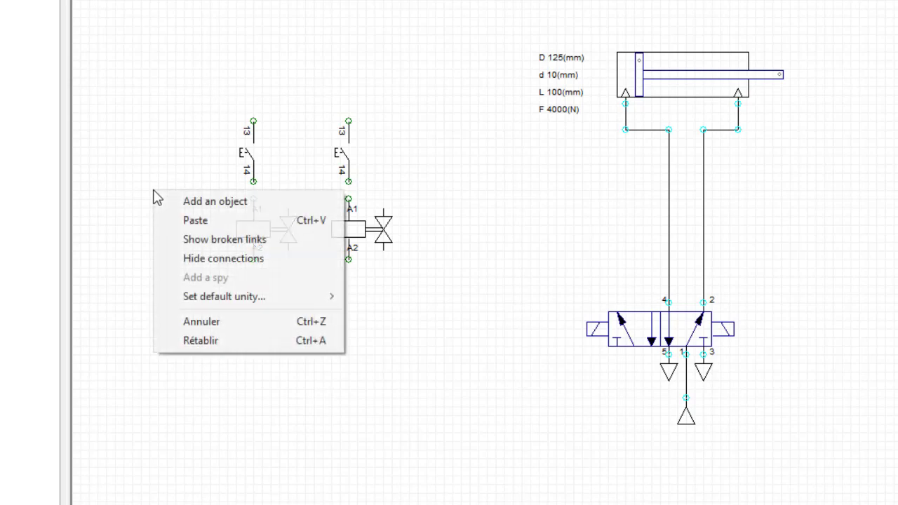
left_click(267, 202)
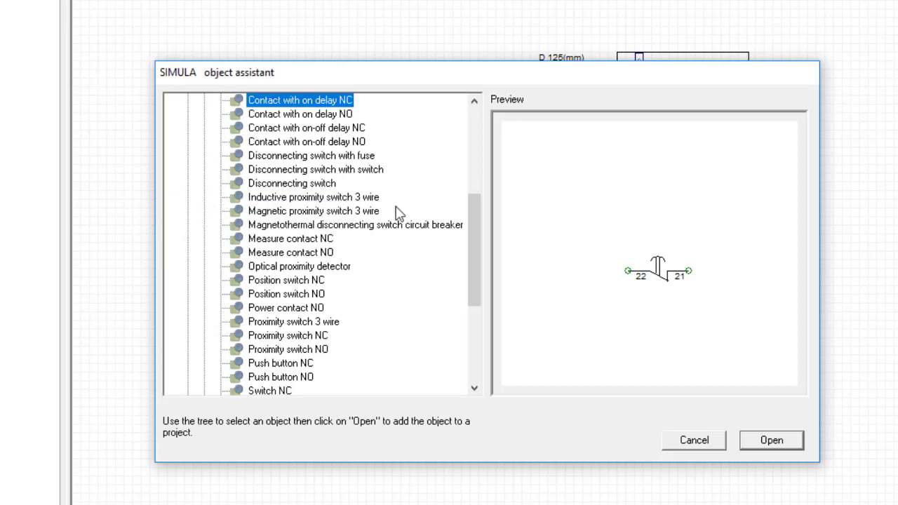
left_click_drag(471, 226, 311, 165)
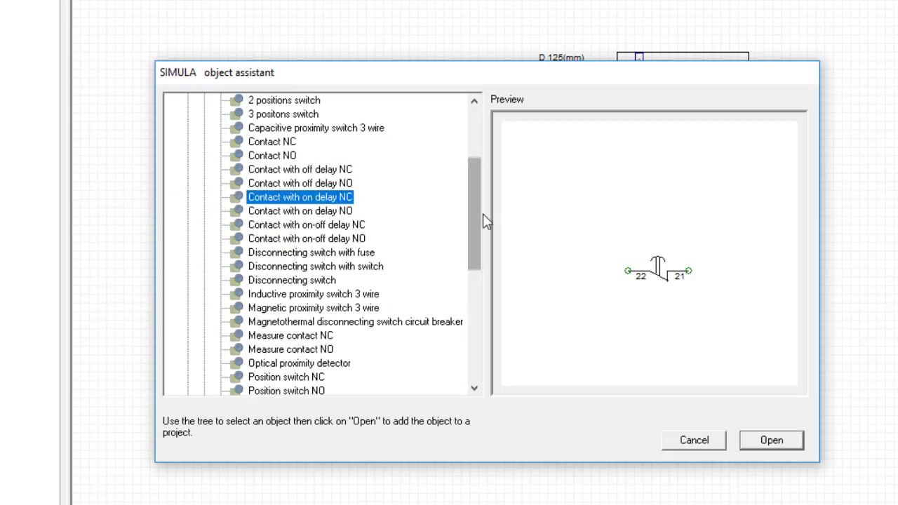
left_click_drag(483, 213, 474, 162)
left_click(204, 211)
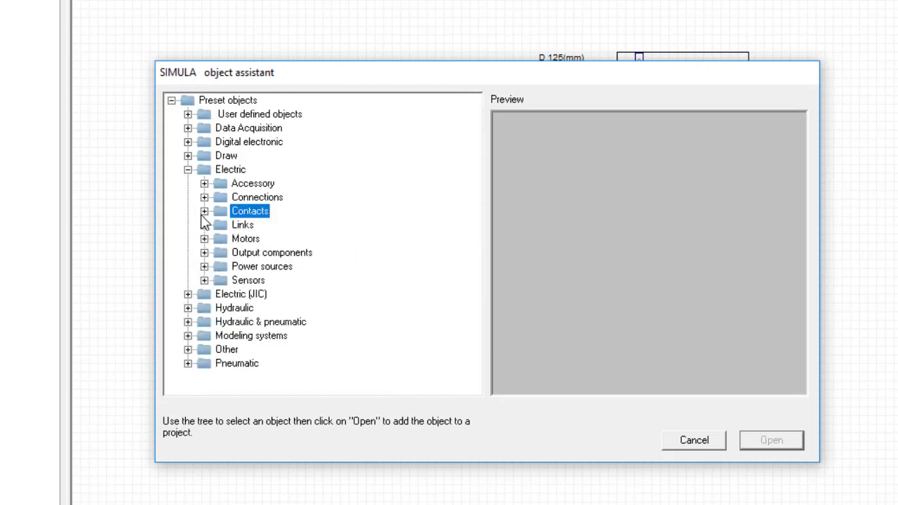
left_click(204, 266)
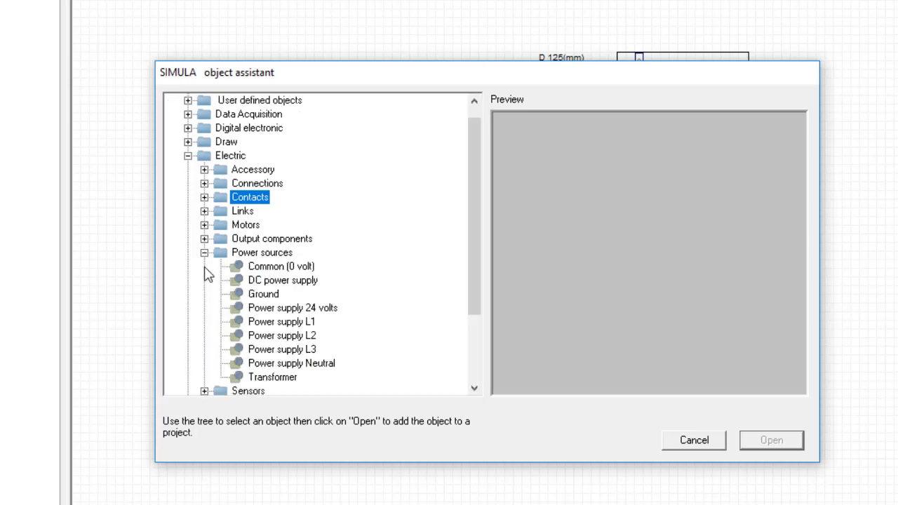
left_click(285, 310)
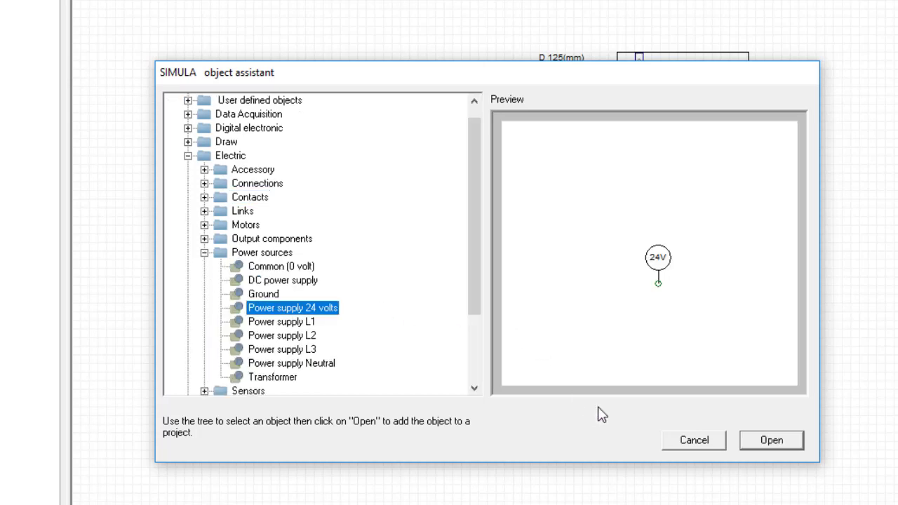
left_click(769, 445)
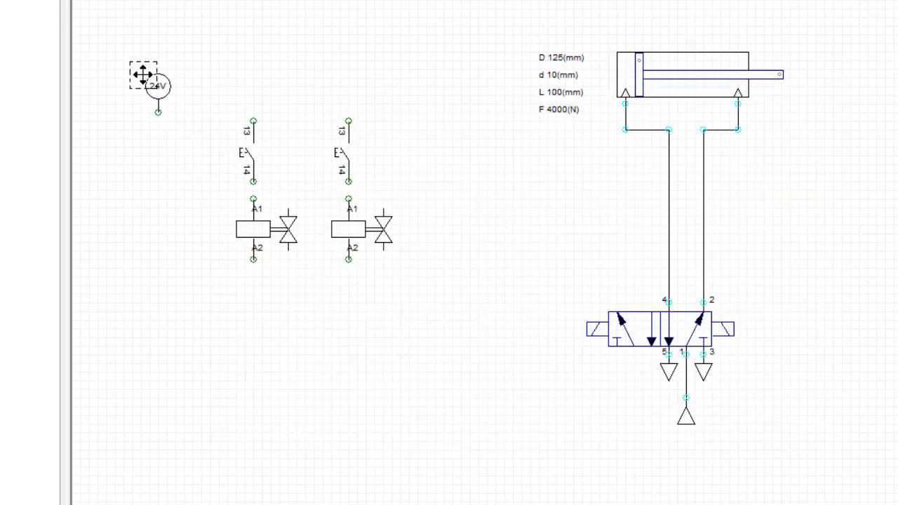
left_click(131, 67)
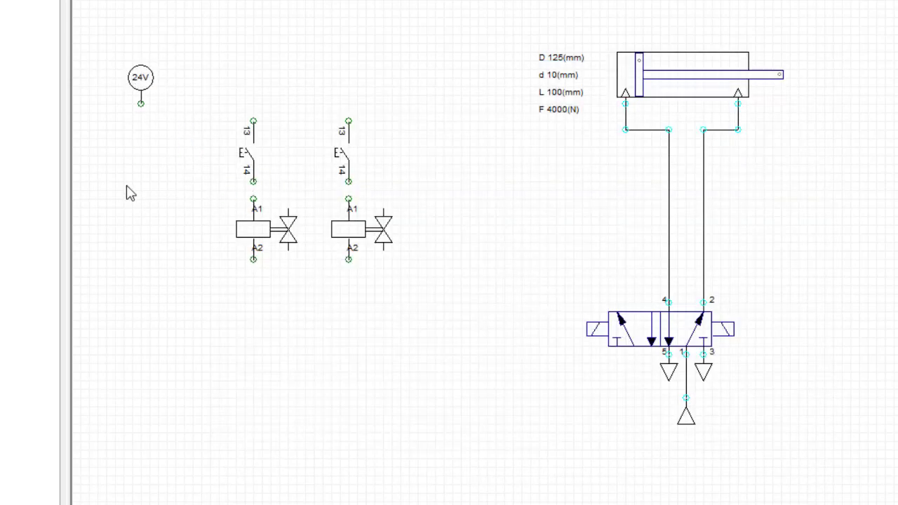
Step: Rotate the 24V source by 270° and move it slightly down and right, just above the level of the push buttons' terminals 13
right_click(145, 97)
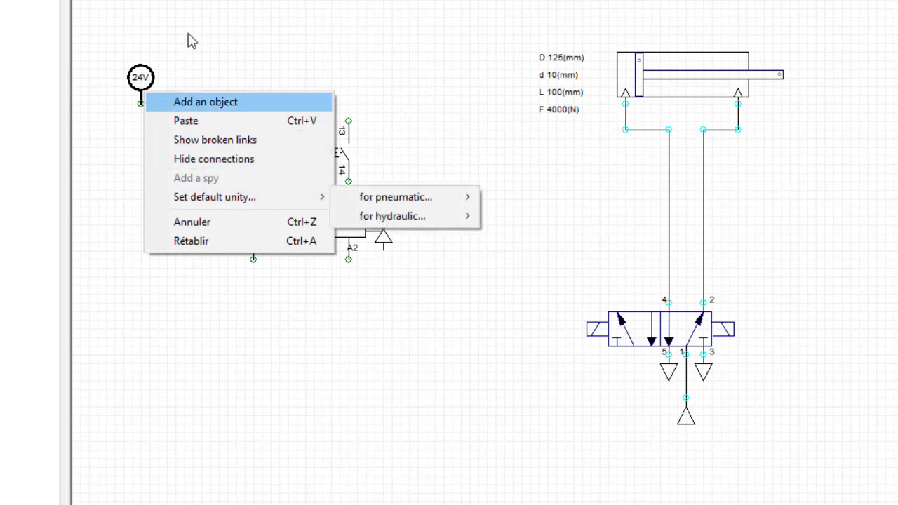
left_click(190, 41)
left_click(141, 79)
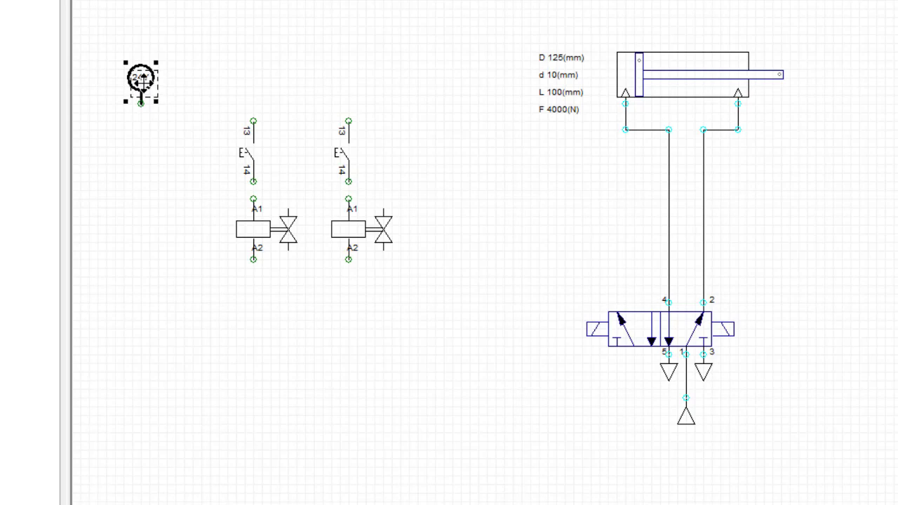
right_click(141, 80)
mouse_move(242, 208)
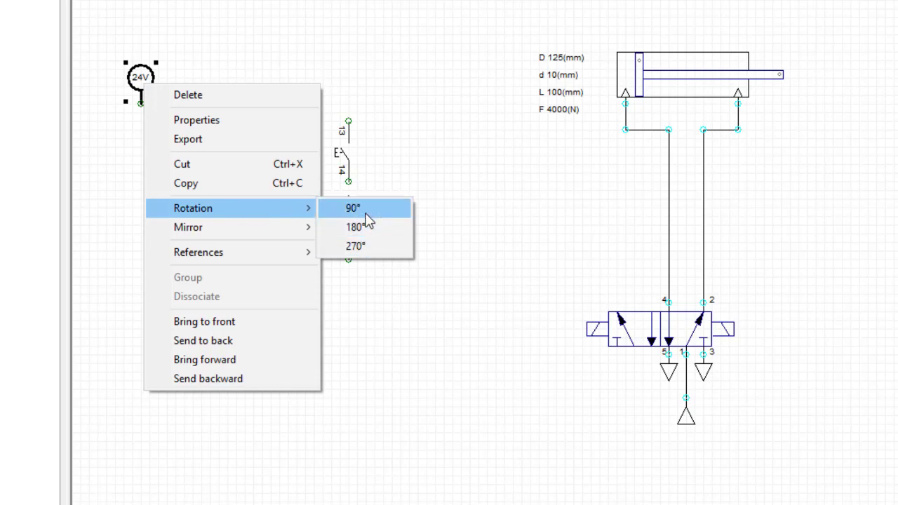
left_click(368, 245)
left_click_drag(147, 90, 168, 110)
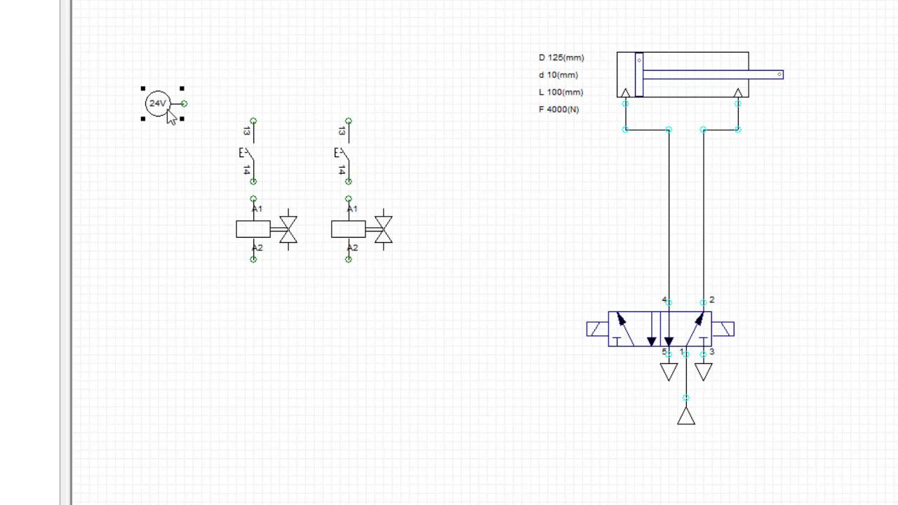
Step: Insert a Common (0 volt) power source and place it directly below the 24V source
right_click(182, 246)
left_click(233, 256)
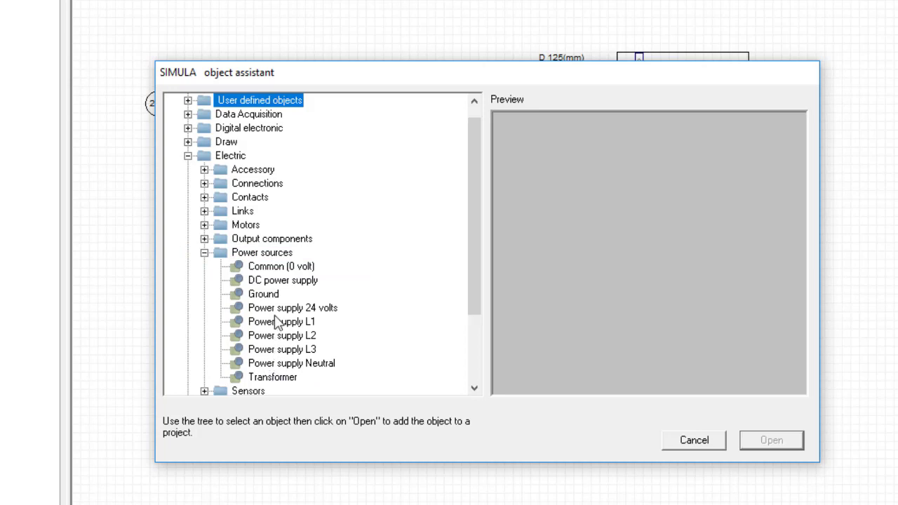
left_click(273, 270)
left_click(770, 442)
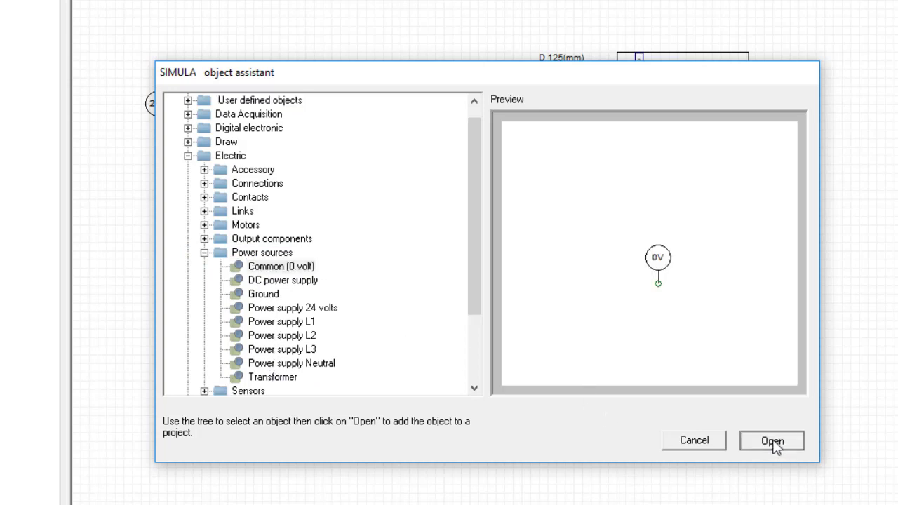
left_click(158, 278)
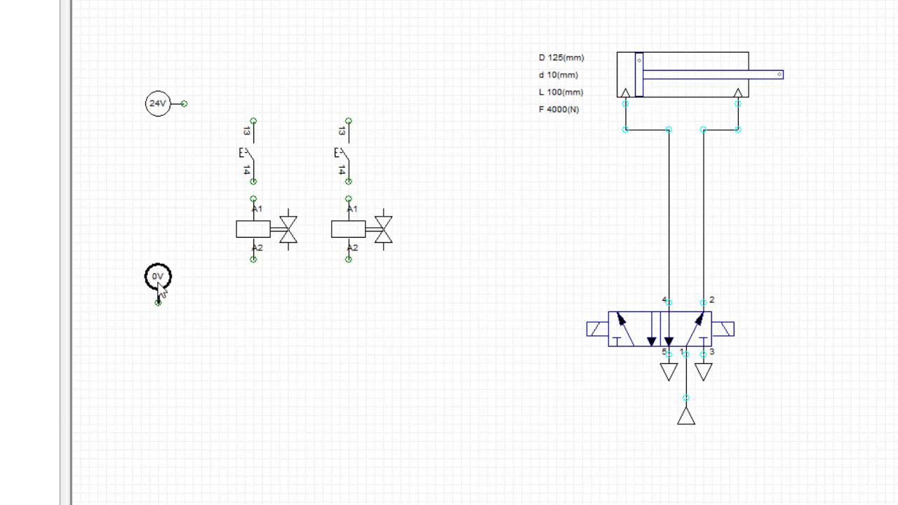
Step: Rotate the 0V source by 270° and align it vertically under the 24V source, lower than the solenoids' A2 terminals
right_click(163, 295)
left_click(160, 294)
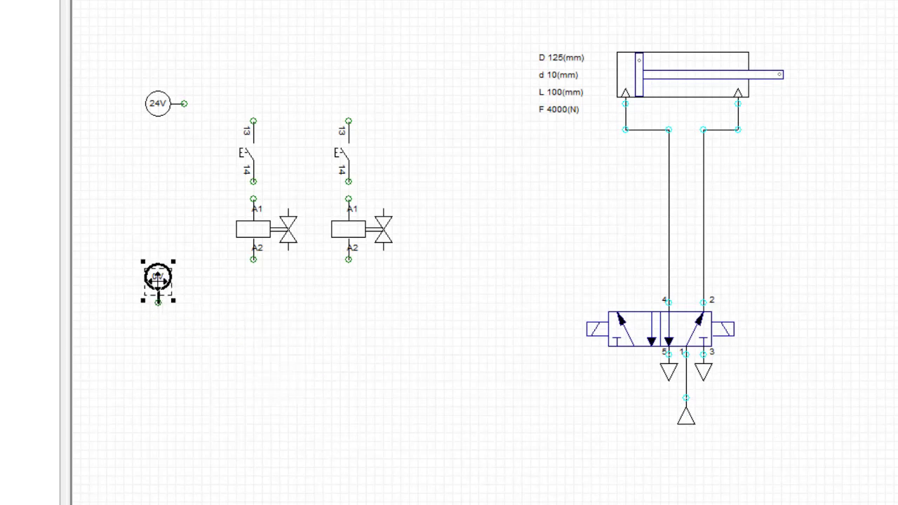
right_click(160, 286)
mouse_move(341, 408)
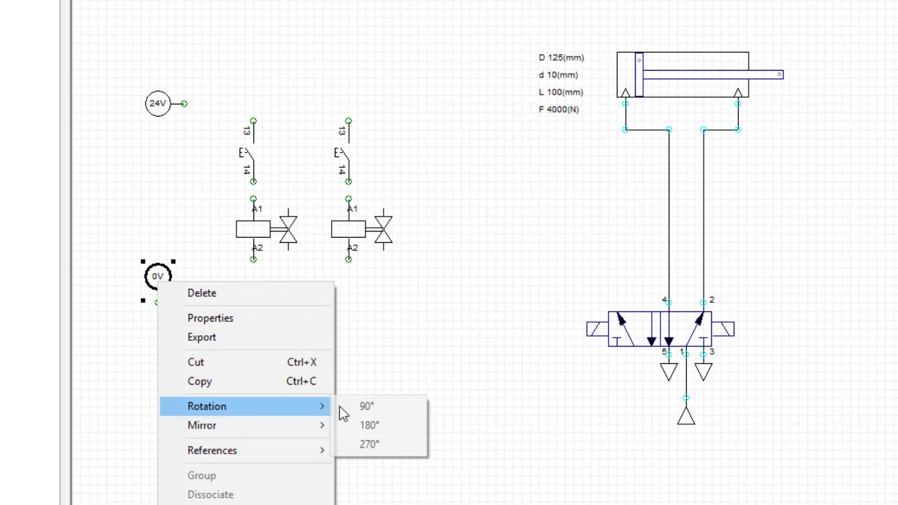
left_click(369, 443)
left_click_drag(160, 295, 164, 318)
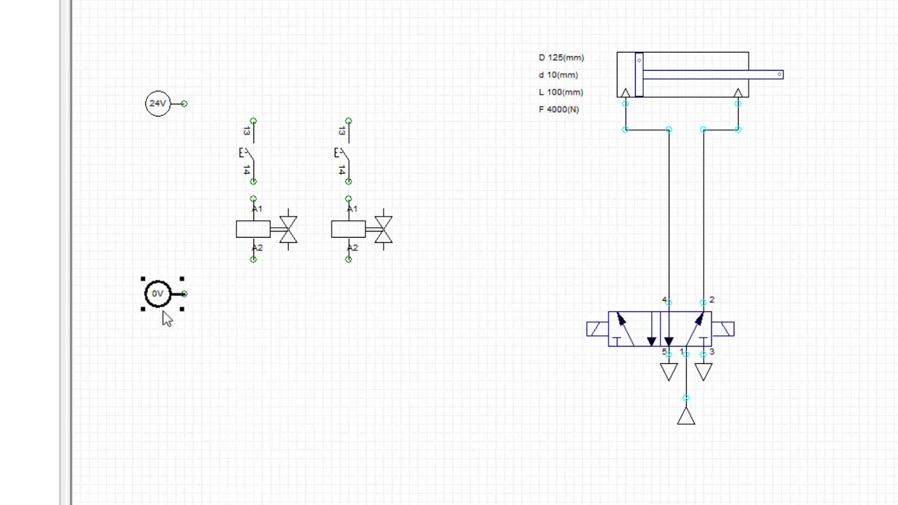
left_click(219, 343)
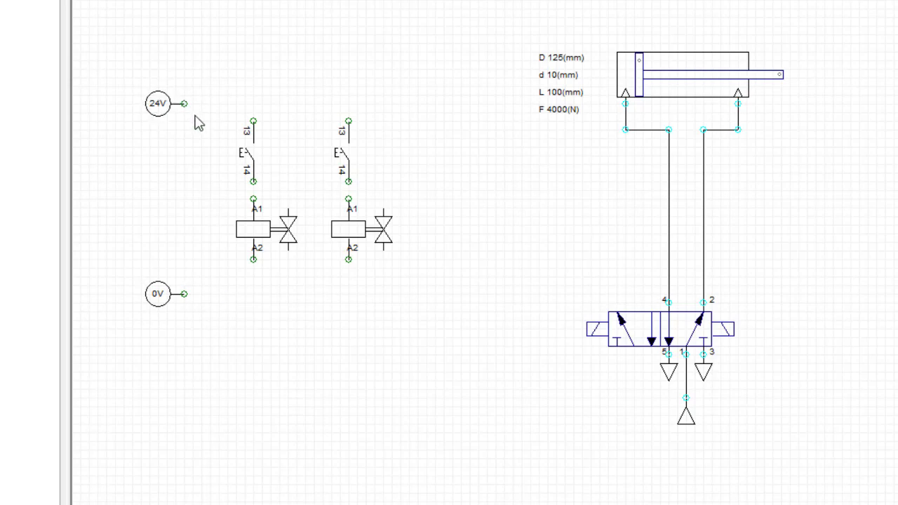
Step: Wire the 24V source to terminal 13 of both push buttons and each terminal 14 to terminal A1 of the solenoid below
mouse_move(185, 103)
left_mouse_down()
mouse_move(247, 107)
mouse_move(259, 122)
mouse_move(342, 112)
mouse_move(349, 121)
left_mouse_up()
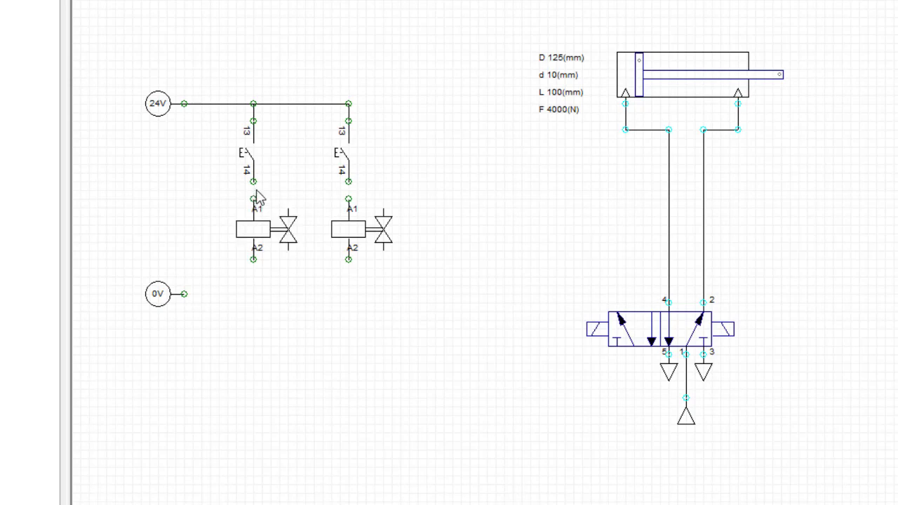
left_click_drag(253, 184, 254, 199)
left_click_drag(349, 182, 349, 199)
Step: Wire the 0V source to terminal A2 of both solenoids
mouse_move(185, 293)
left_mouse_down()
mouse_move(251, 296)
mouse_move(254, 259)
left_mouse_up()
mouse_move(254, 294)
left_mouse_down()
mouse_move(347, 294)
mouse_move(349, 259)
left_mouse_up()
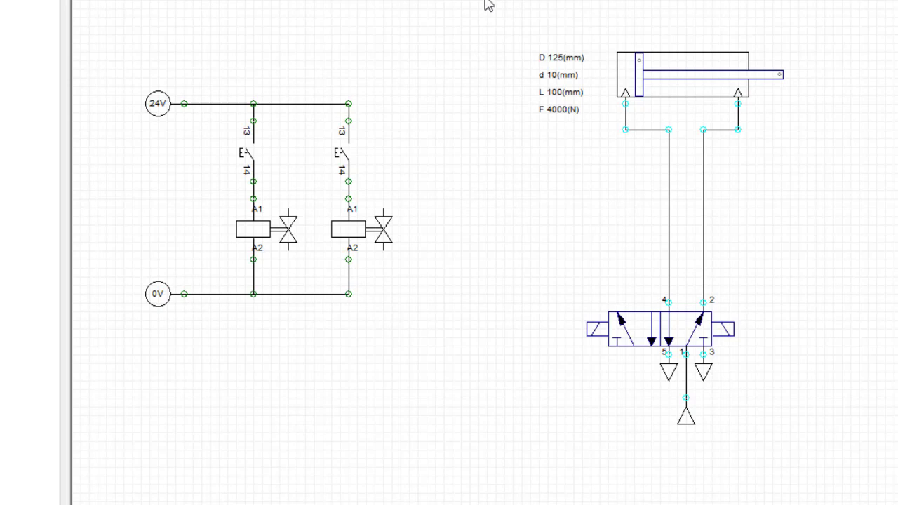
left_click_drag(491, 4, 557, 252)
Step: Insert a Text object from the Draw category and place it below the electric circuit
right_click(277, 4)
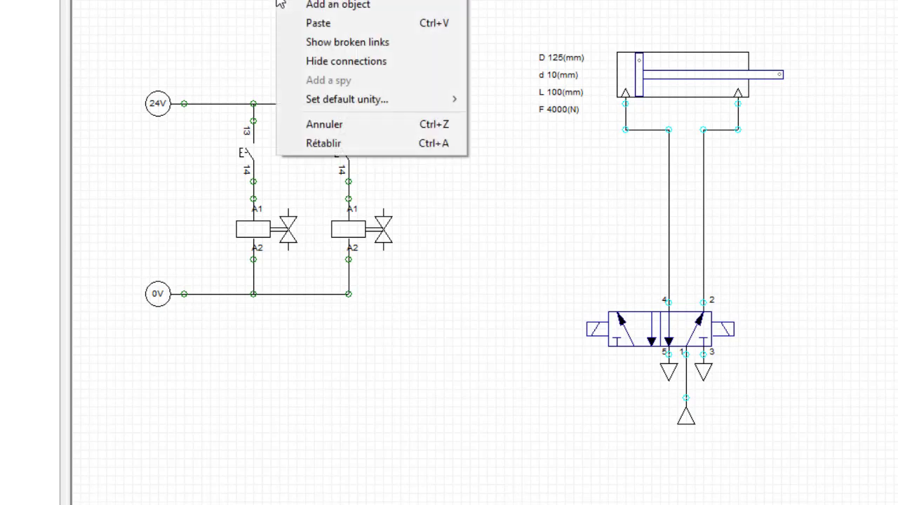
left_click(315, 6)
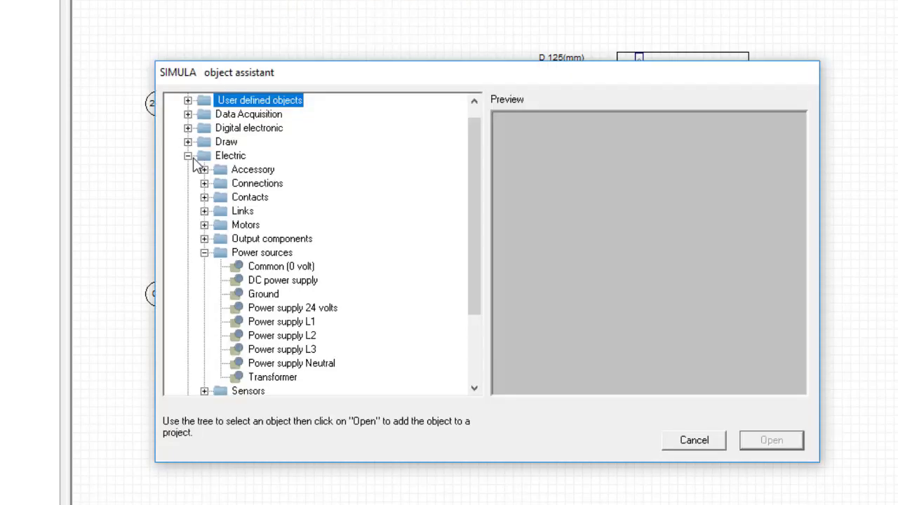
left_click(188, 155)
left_click(188, 156)
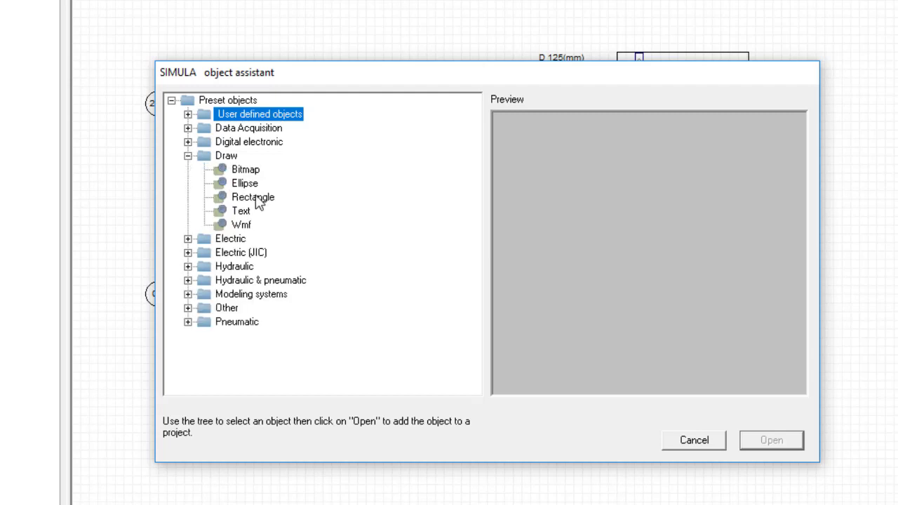
left_click(241, 211)
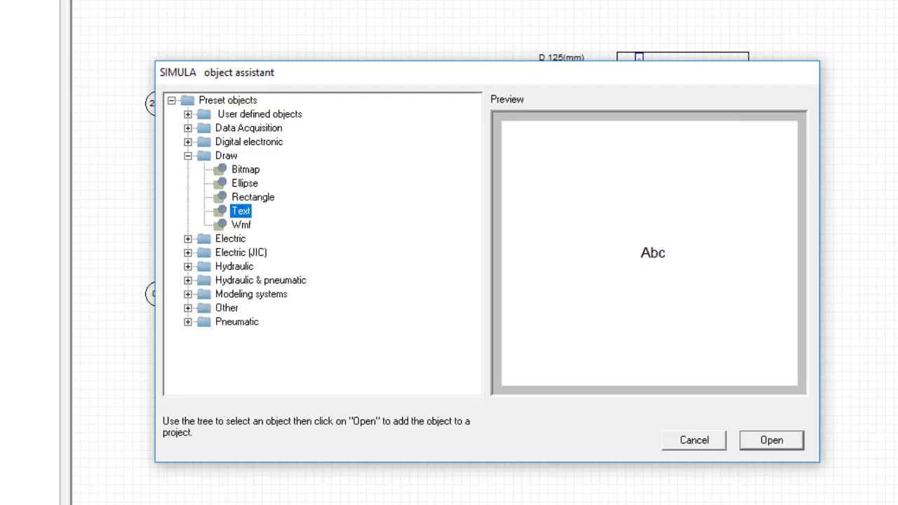
left_click(771, 442)
left_click(257, 342)
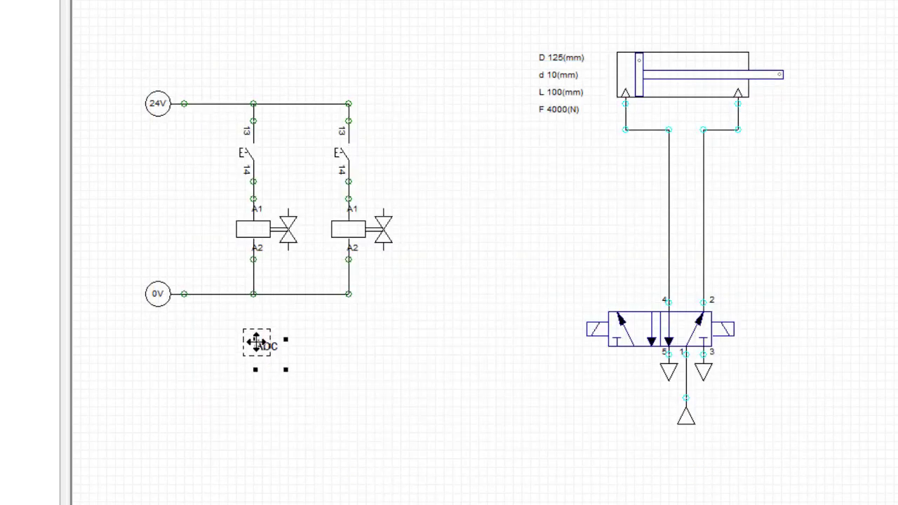
Step: Set the text object's wording to "Electrical" and move the label slightly up and left beneath the electric circuit
double_click(260, 345)
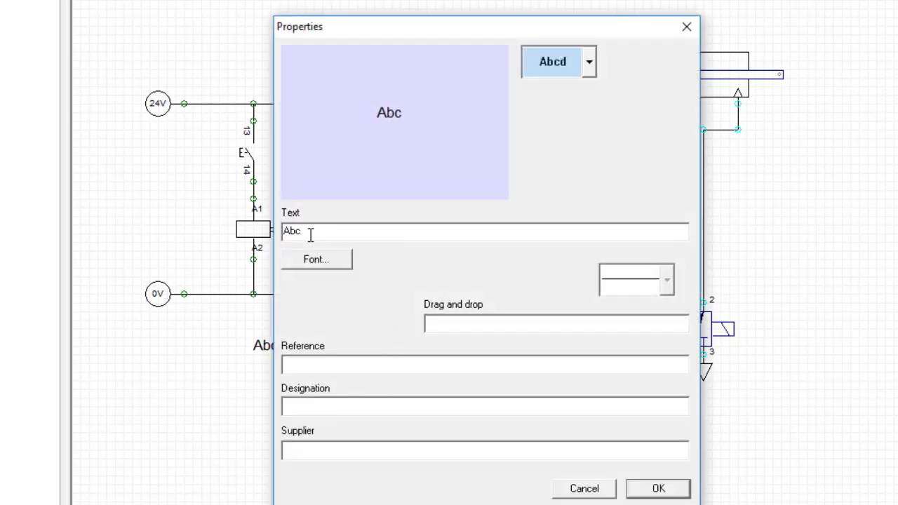
left_click_drag(310, 237, 247, 232)
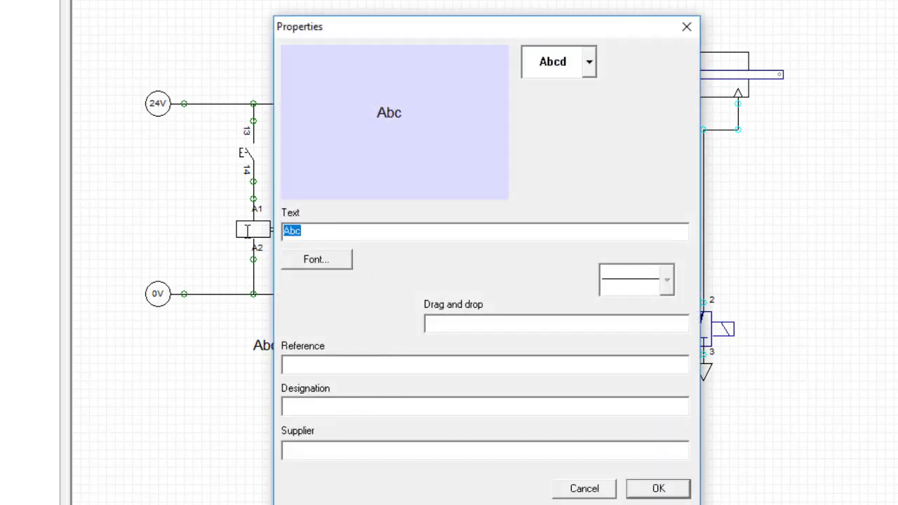
type("Electrical")
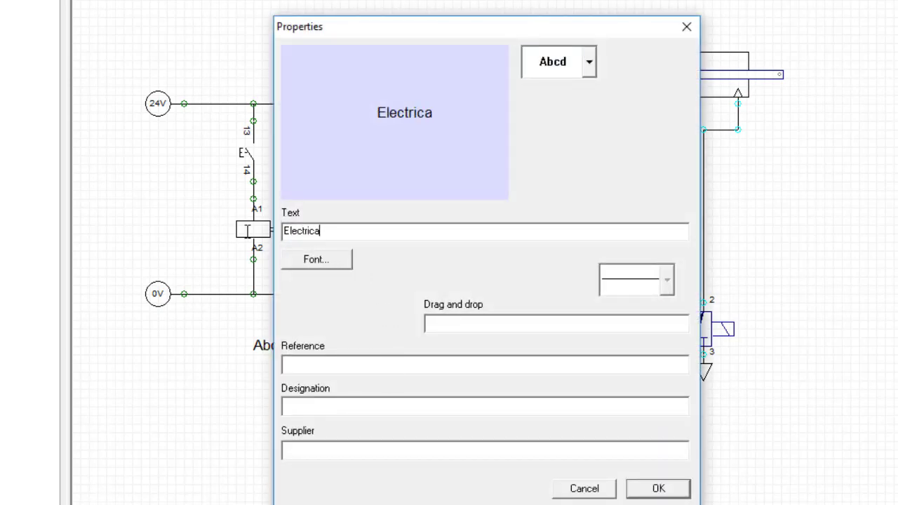
left_click(643, 493)
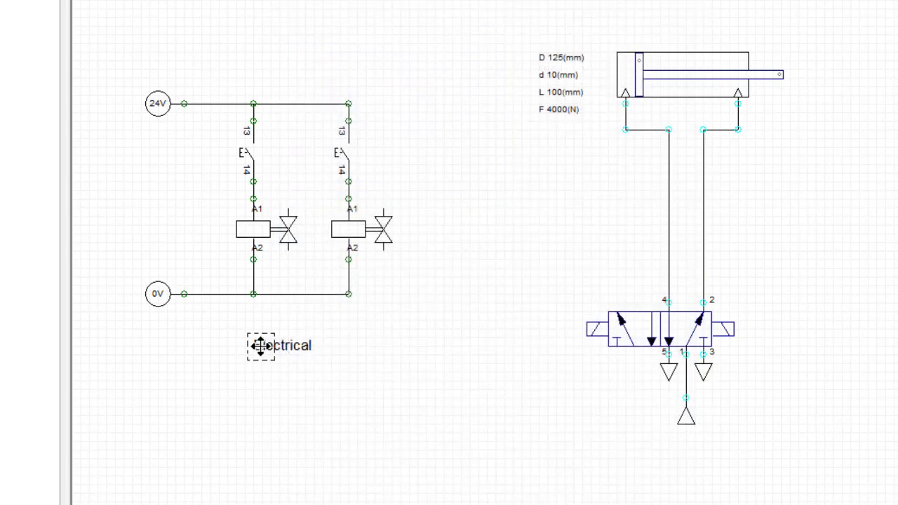
left_click_drag(254, 345, 245, 335)
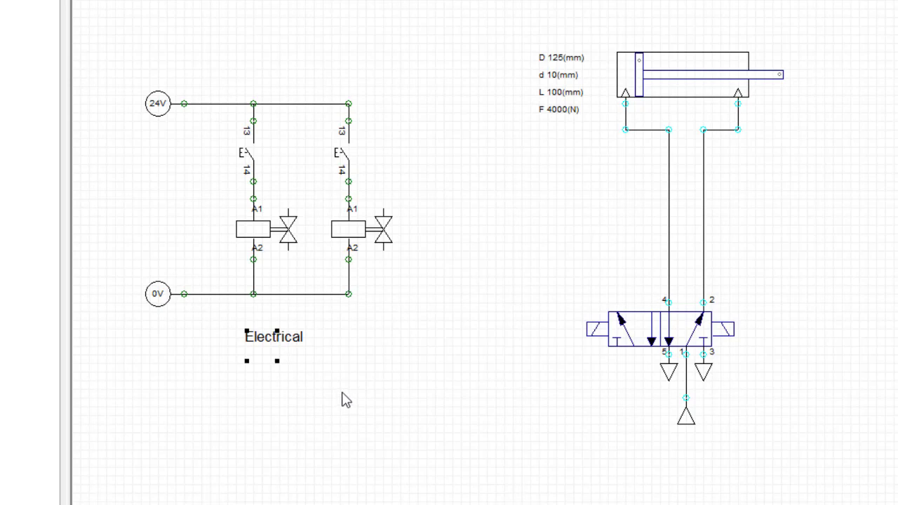
Step: Duplicate the "Electrical" label and place the copy below and to the left of the 5/2 valve
right_click(249, 338)
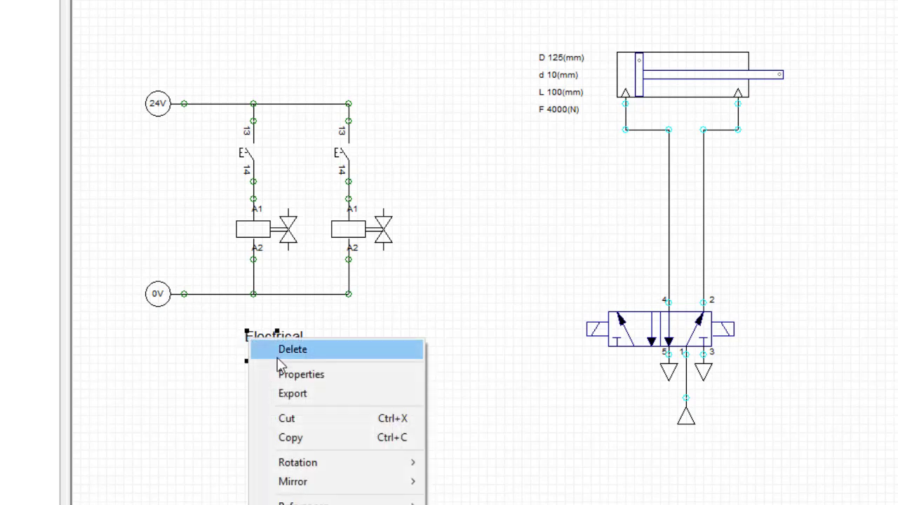
left_click(297, 437)
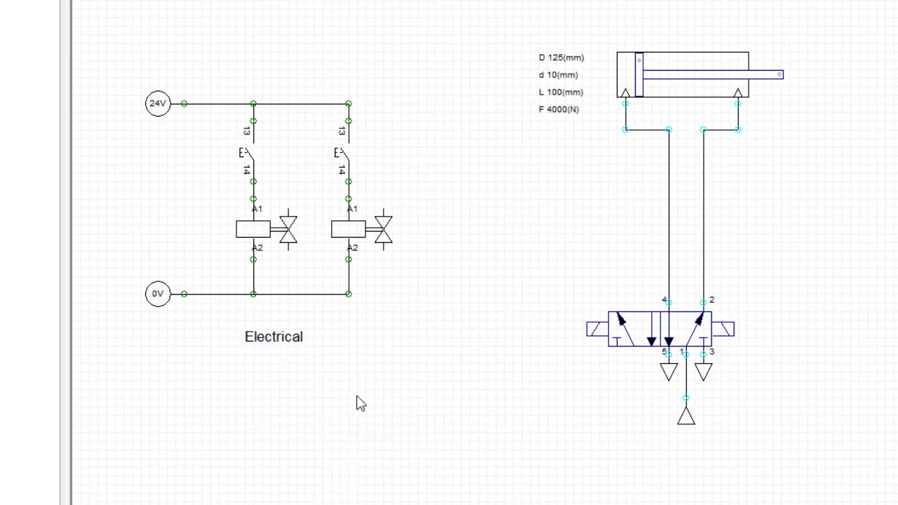
right_click(356, 397)
left_click(425, 430)
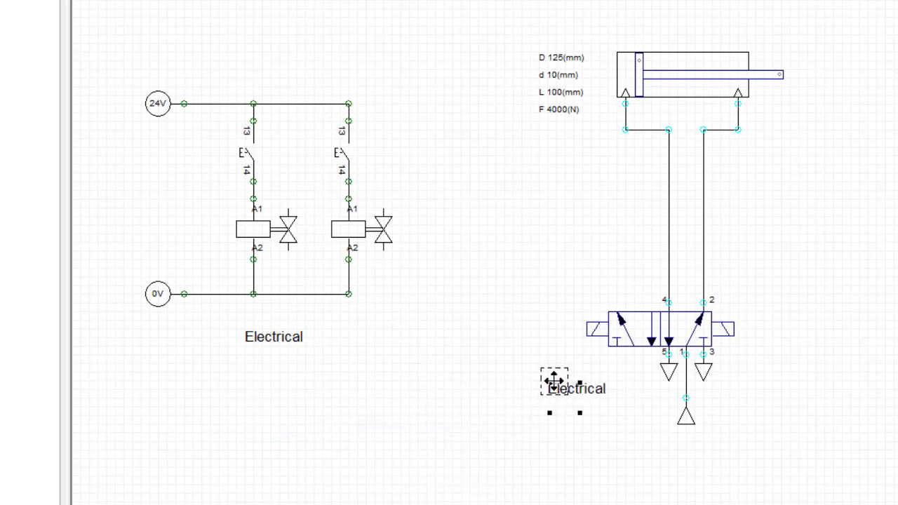
left_click(539, 381)
Step: Change the duplicated label's wording to "Pneumatic" and shift it slightly up beneath the 5/2 valve
left_click(559, 396)
double_click(560, 398)
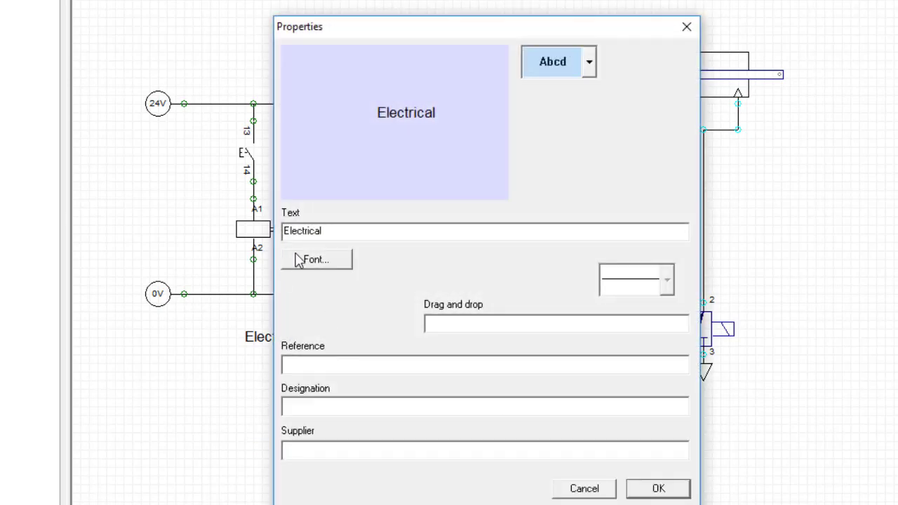
left_click_drag(332, 231, 272, 239)
type("Pn")
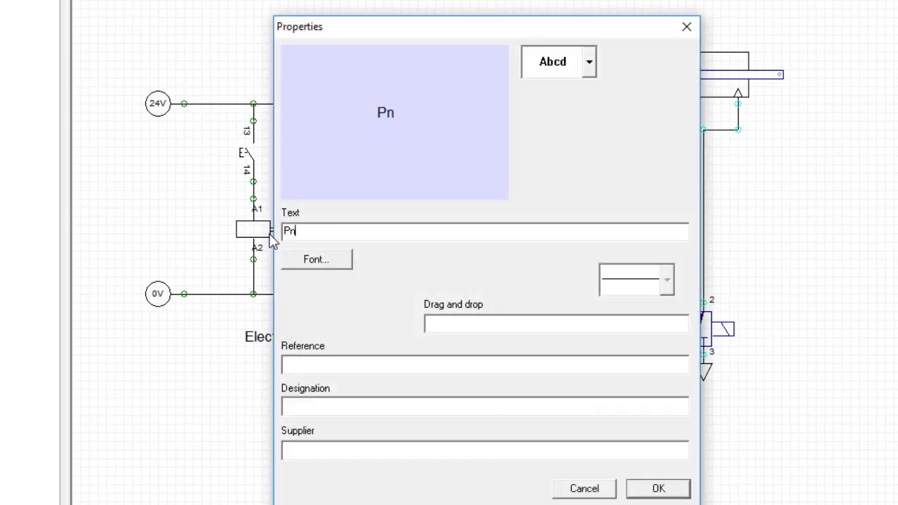
type("eumatic")
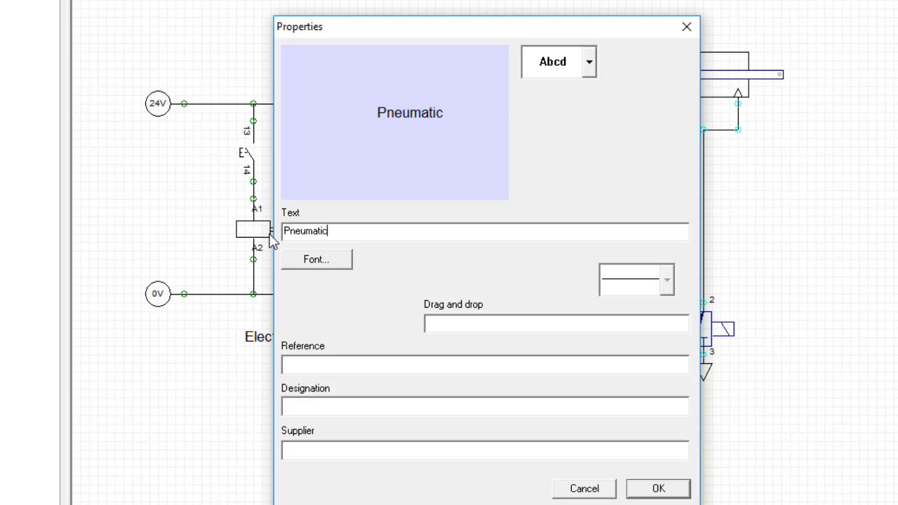
left_click(657, 488)
mouse_move(568, 394)
left_mouse_down()
mouse_move(544, 393)
mouse_move(557, 387)
left_mouse_up()
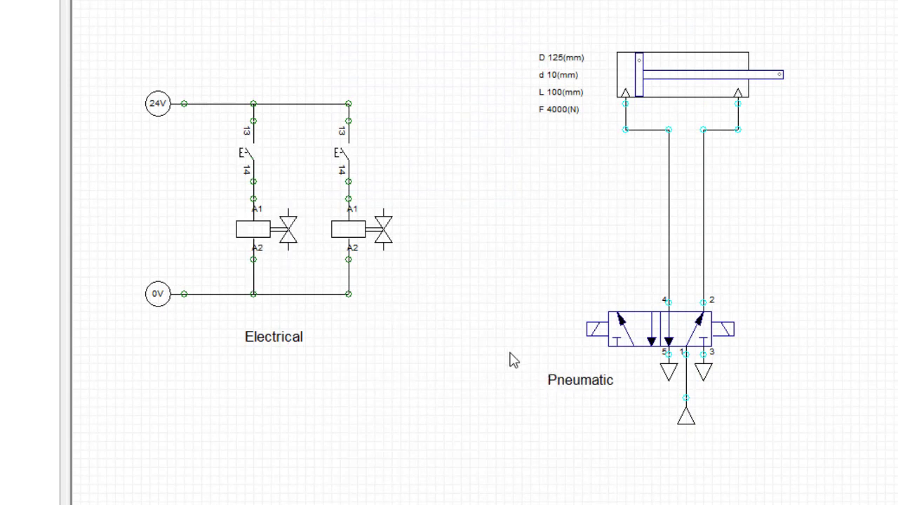
Step: Assign the 5/2 valve's solenoid symbols: A+ for Symbol A #1 and A- for Symbol A #2
double_click(632, 338)
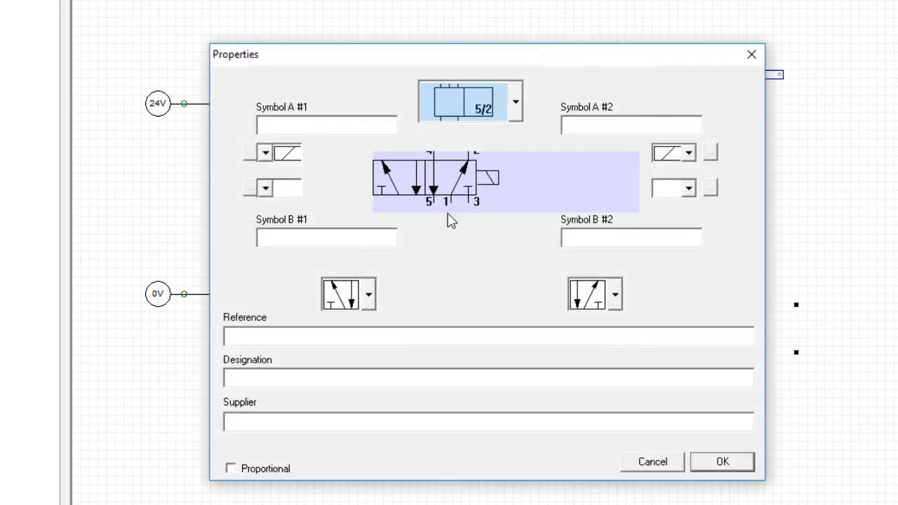
left_click(275, 124)
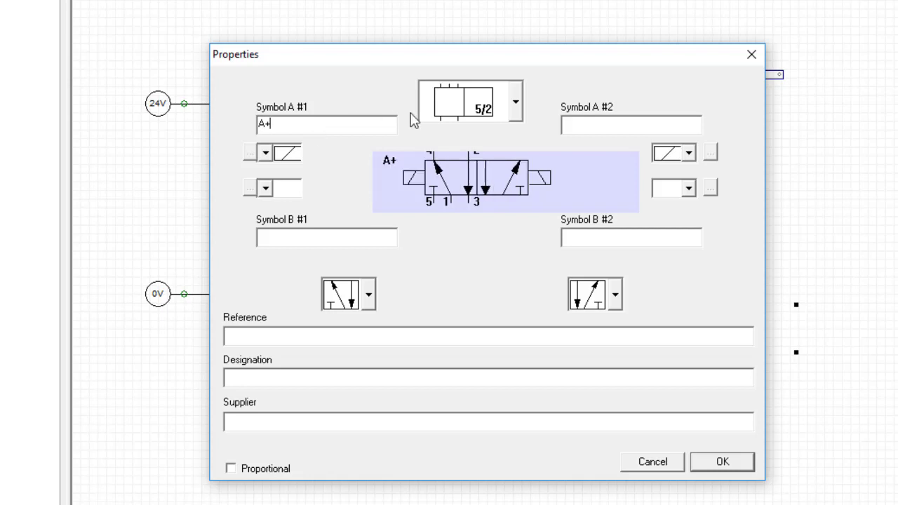
left_click(582, 125)
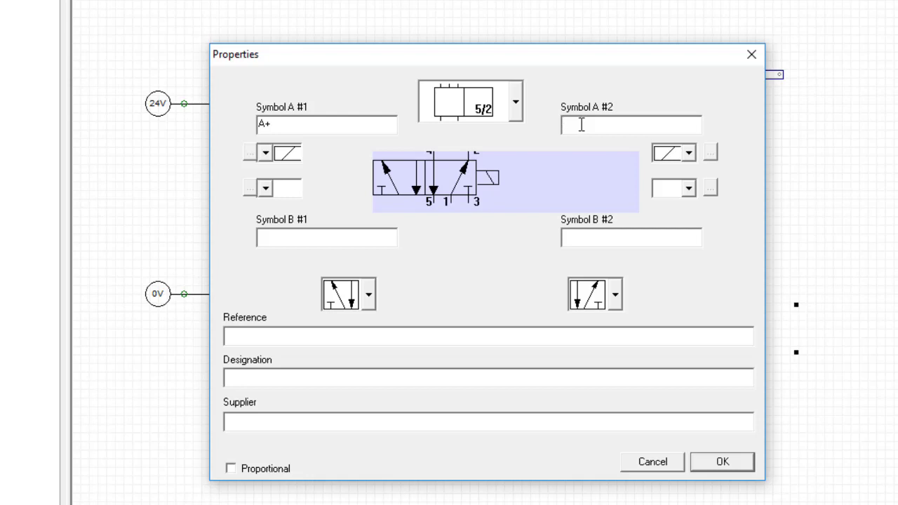
type("A-")
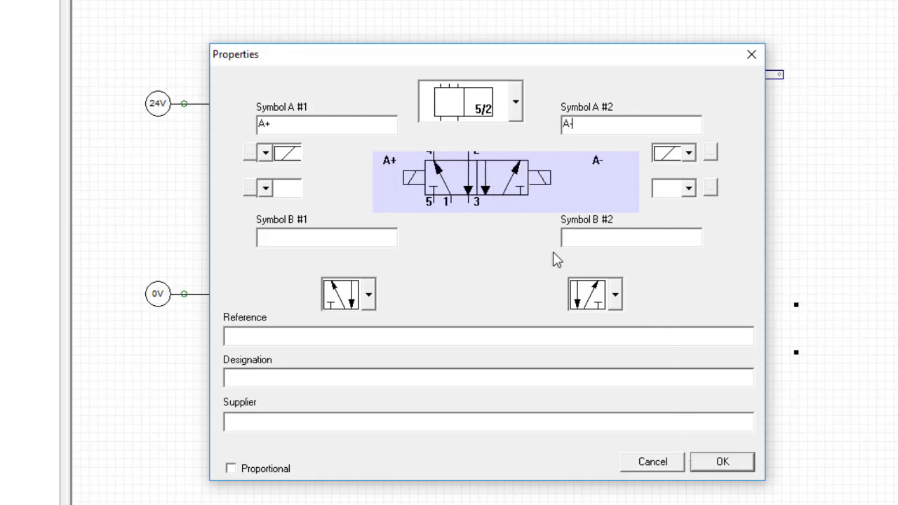
left_click(731, 473)
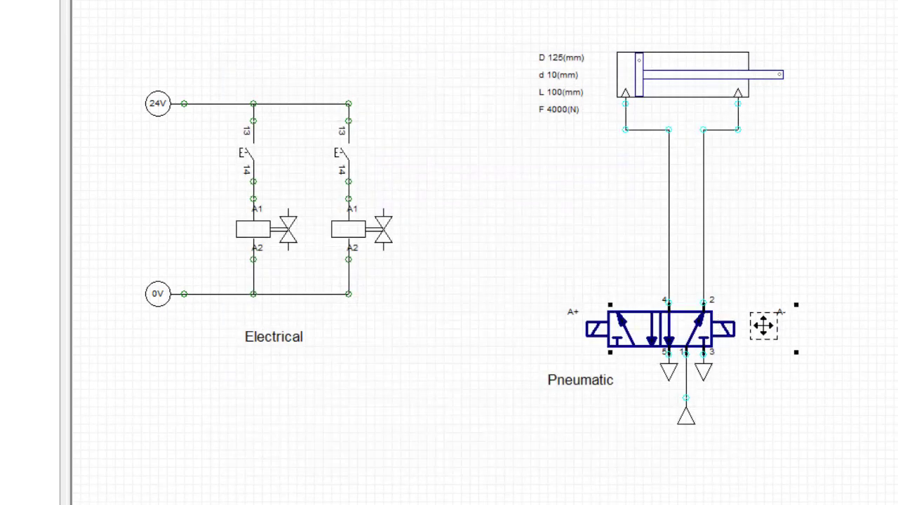
Step: Set the symbol of the first solenoid in the electric circuit to A+ and the second to A-
double_click(258, 233)
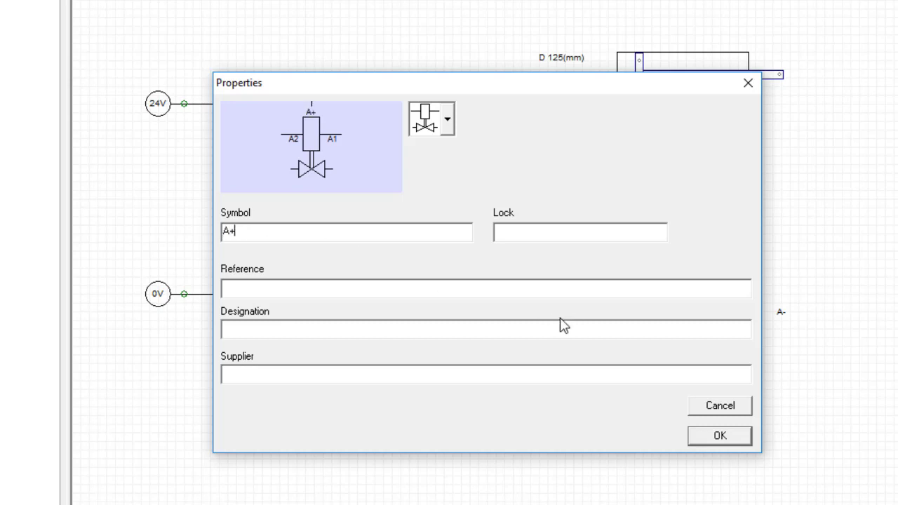
left_click(720, 438)
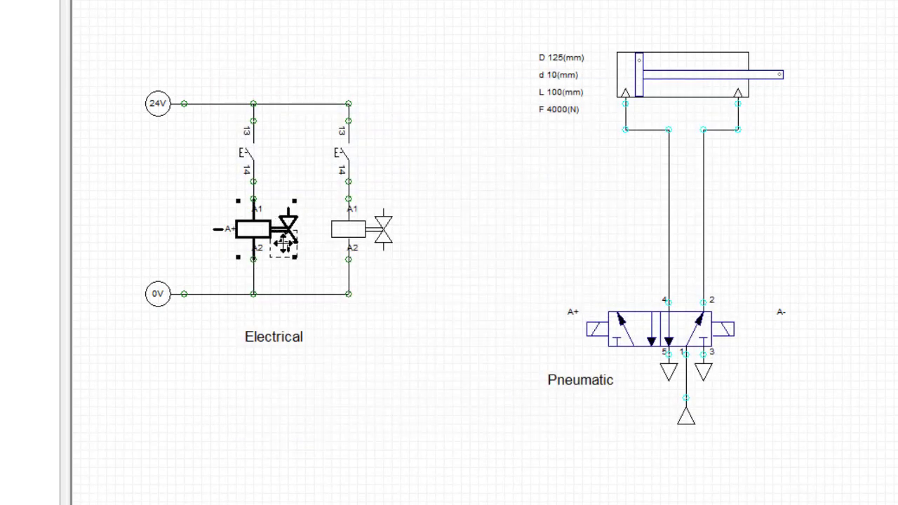
double_click(361, 232)
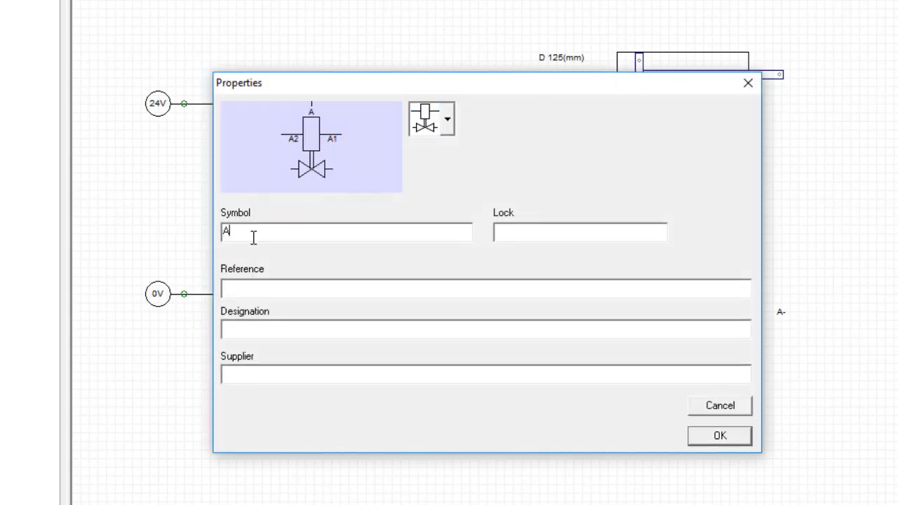
left_click(721, 436)
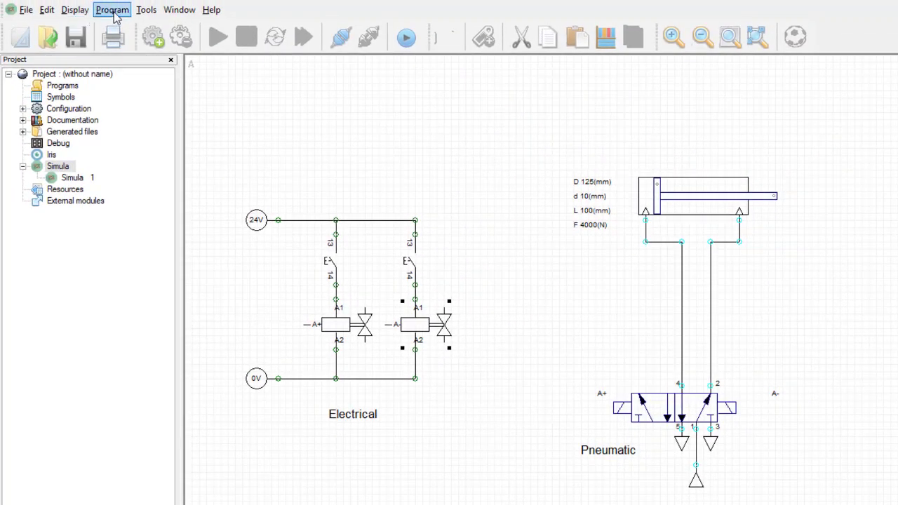
Step: Compile and connect the program, and start the live simulation of the circuit
left_click(114, 10)
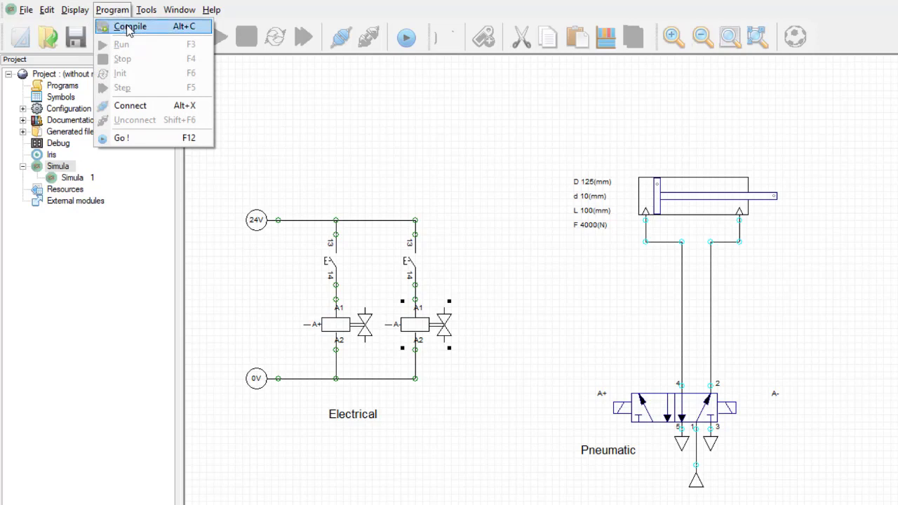
left_click(128, 28)
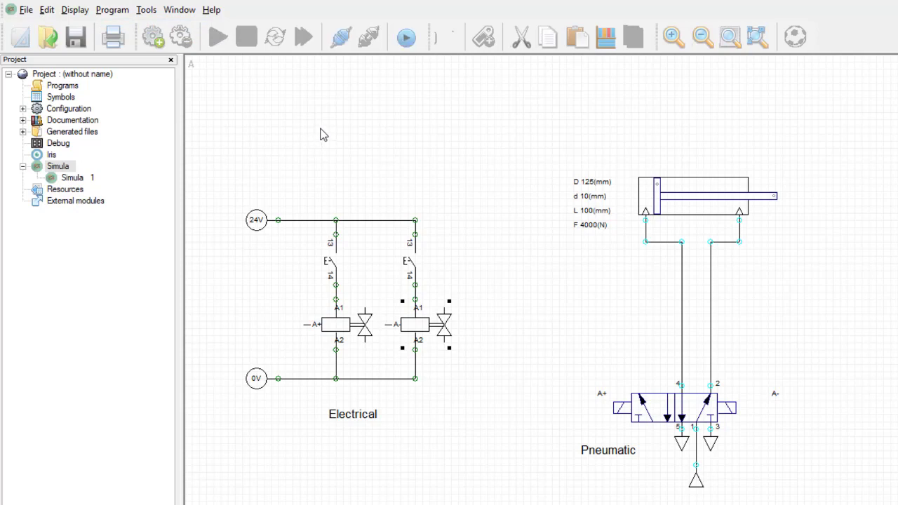
left_click(112, 10)
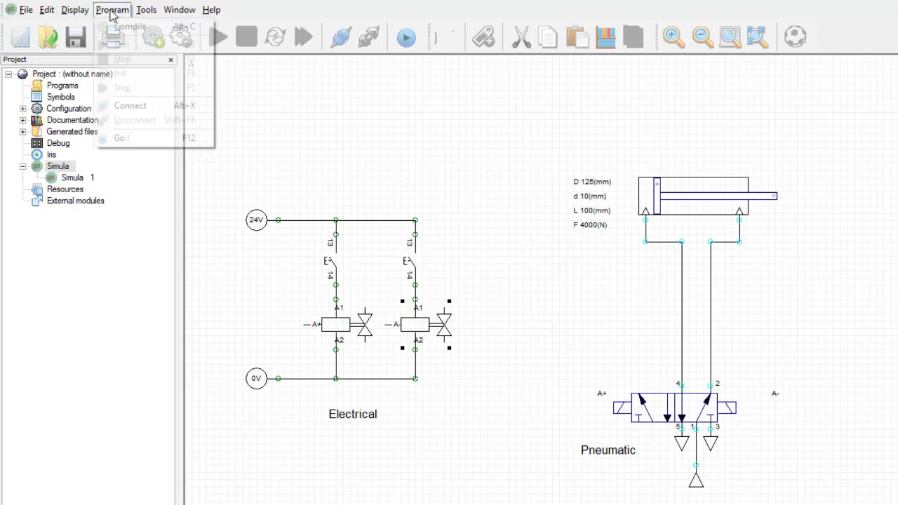
left_click(130, 106)
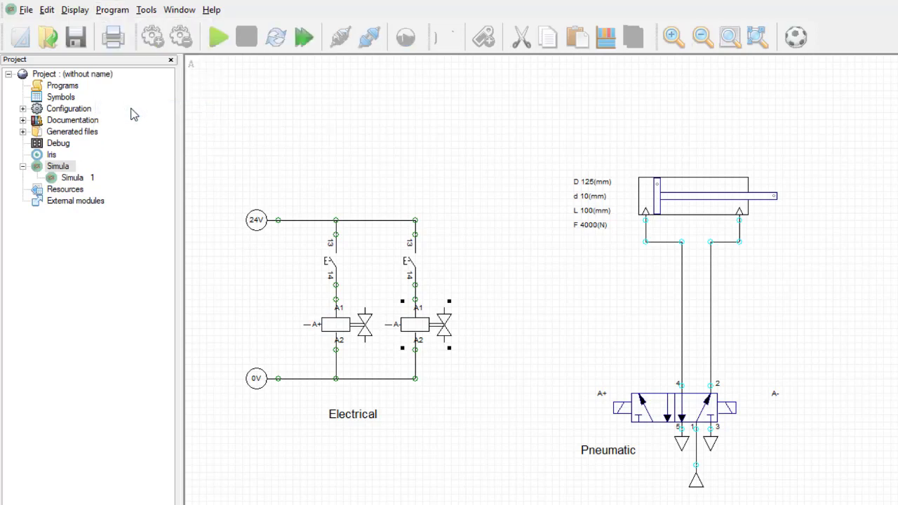
left_click(798, 39)
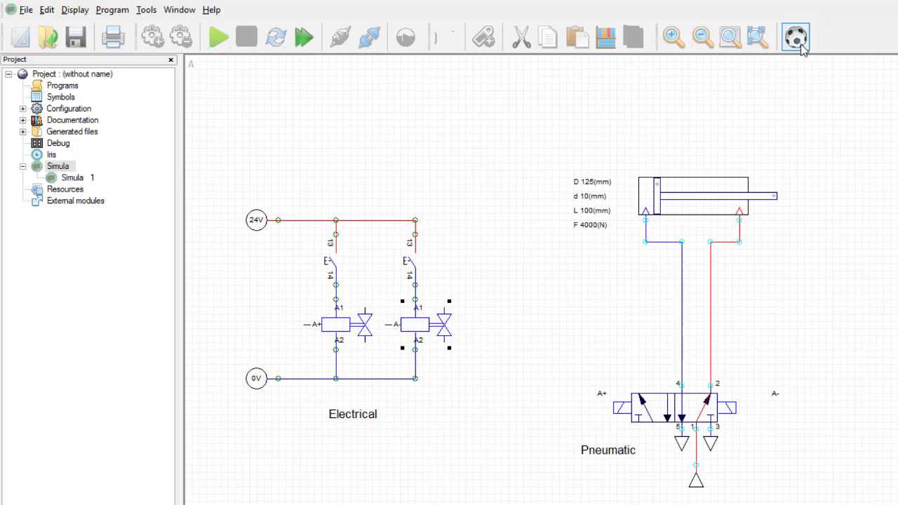
Step: Test the simulated circuit by alternately actuating the A+ and A- push-buttons to extend and retract the cylinder
left_click(324, 271)
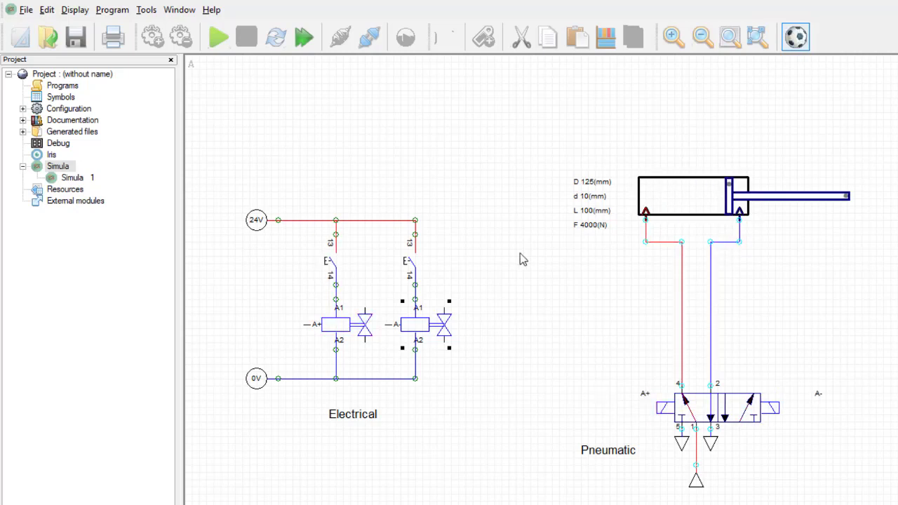
left_click(330, 265)
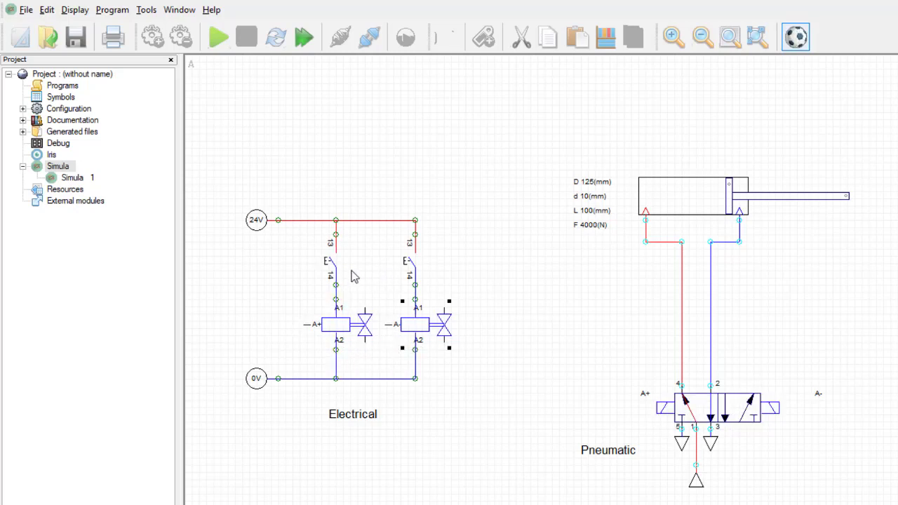
left_click(410, 265)
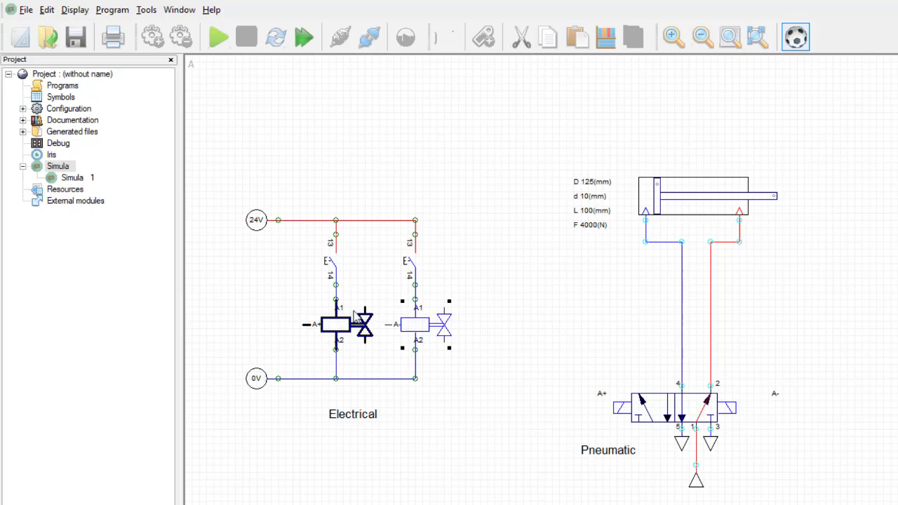
left_click(328, 264)
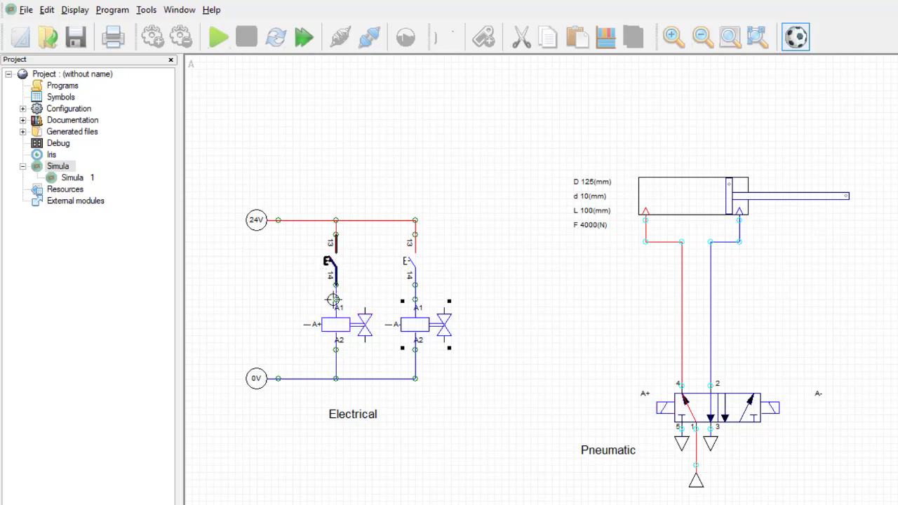
left_click(330, 265)
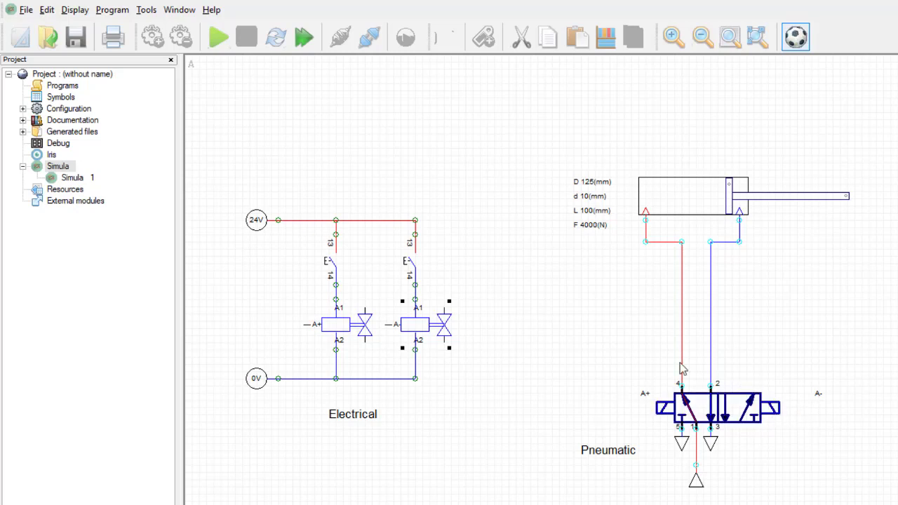
left_click(408, 266)
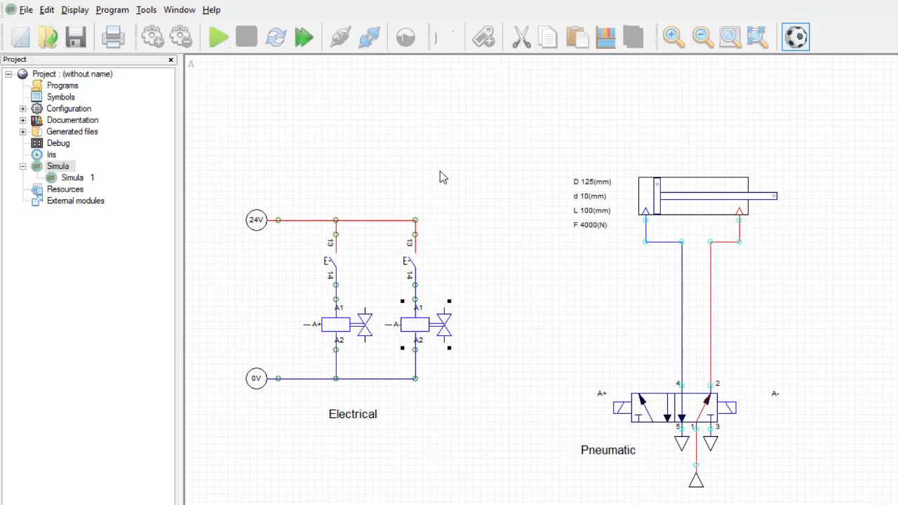
left_click(335, 273)
left_click(411, 271)
left_click(328, 271)
left_click(411, 271)
left_click(328, 271)
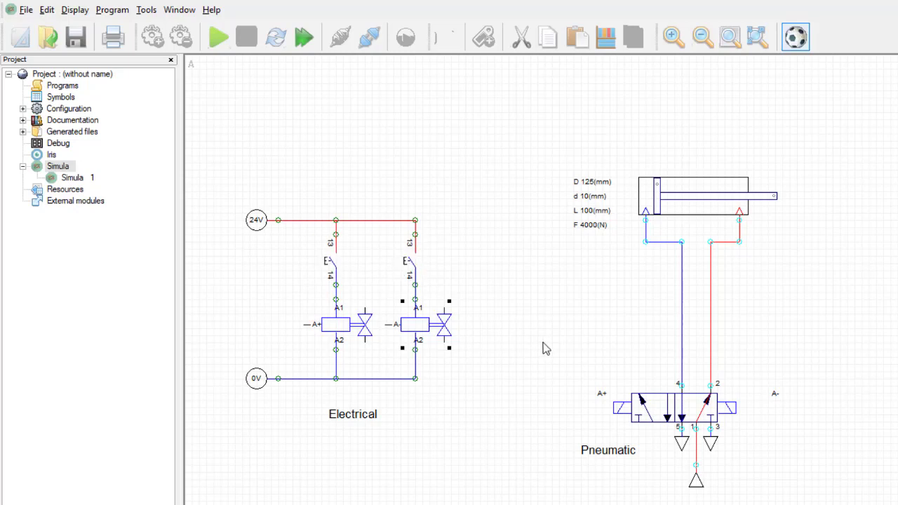